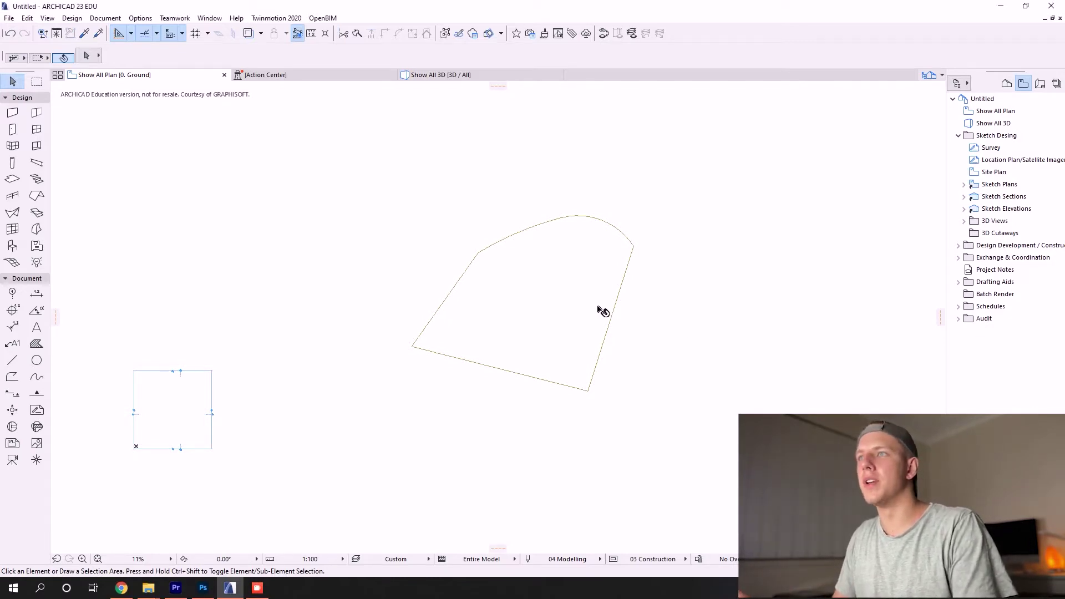
Draw a small irregular test mesh with the Mesh tool beside the site mesh, and delete it.
left_click(617, 303)
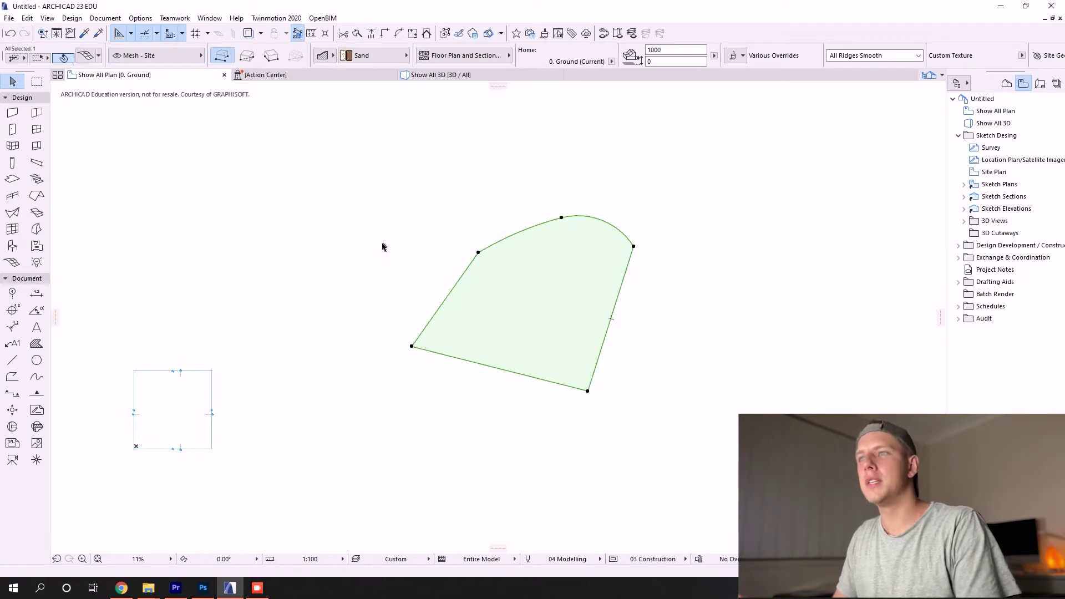
left_click(12, 262)
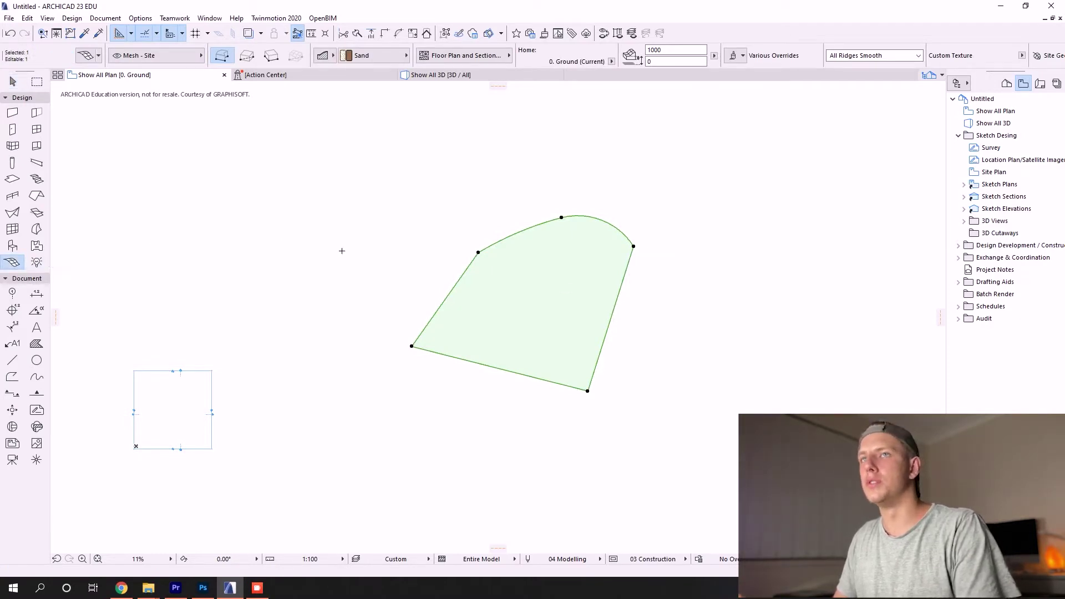
left_click(326, 271)
left_click(300, 305)
left_click(272, 289)
left_click(297, 225)
left_click(338, 266)
double_click(326, 272)
key("Escape")
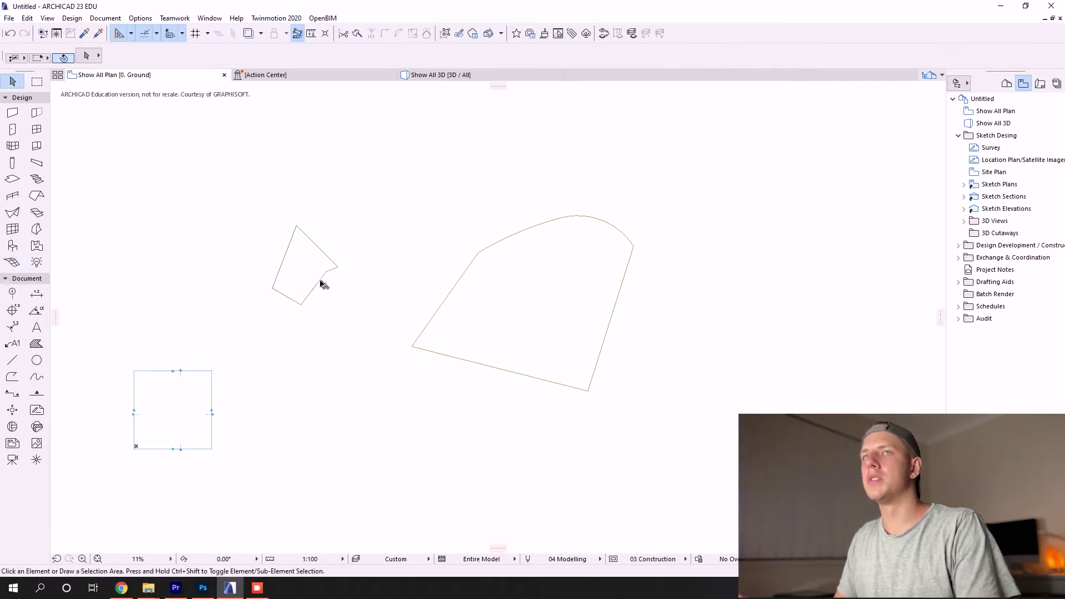
left_click(326, 278)
key("Delete")
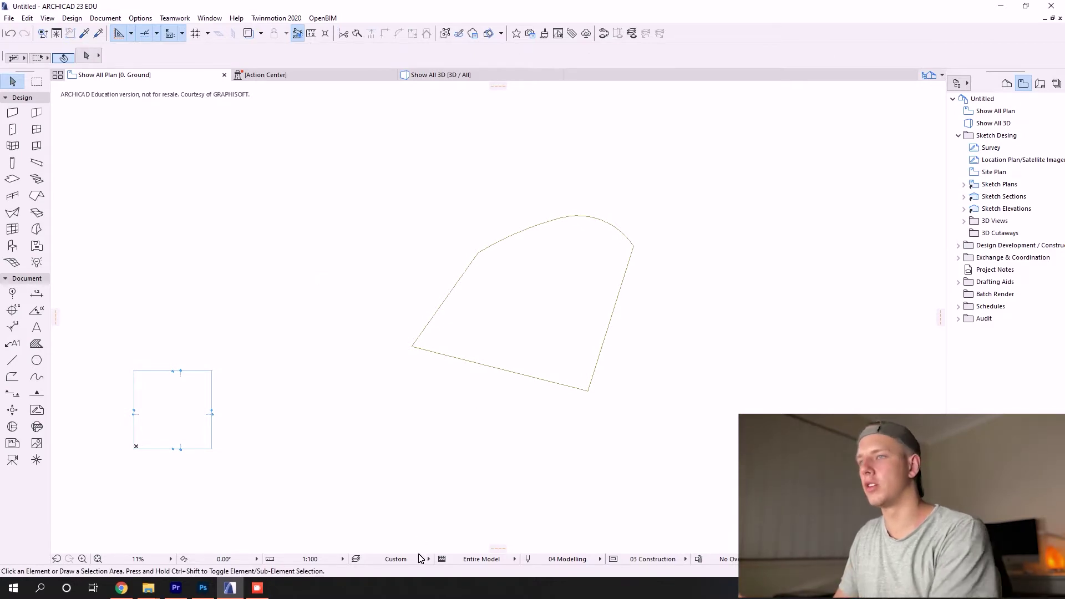
Make the /Image layer visible so the satellite map with contours appears beneath the site mesh.
left_click(355, 559)
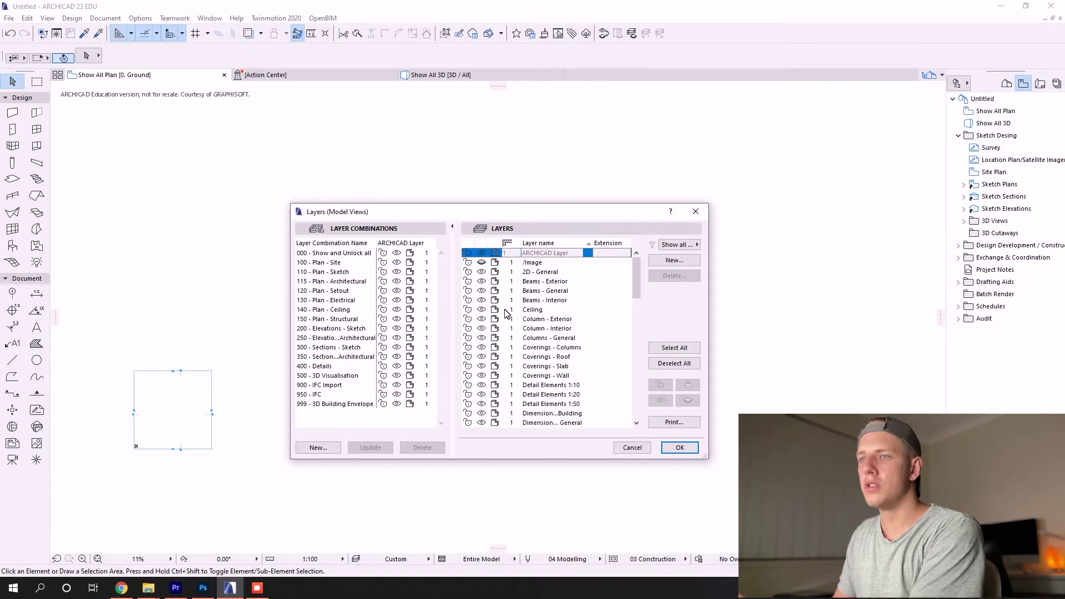
left_click(482, 263)
left_click(678, 446)
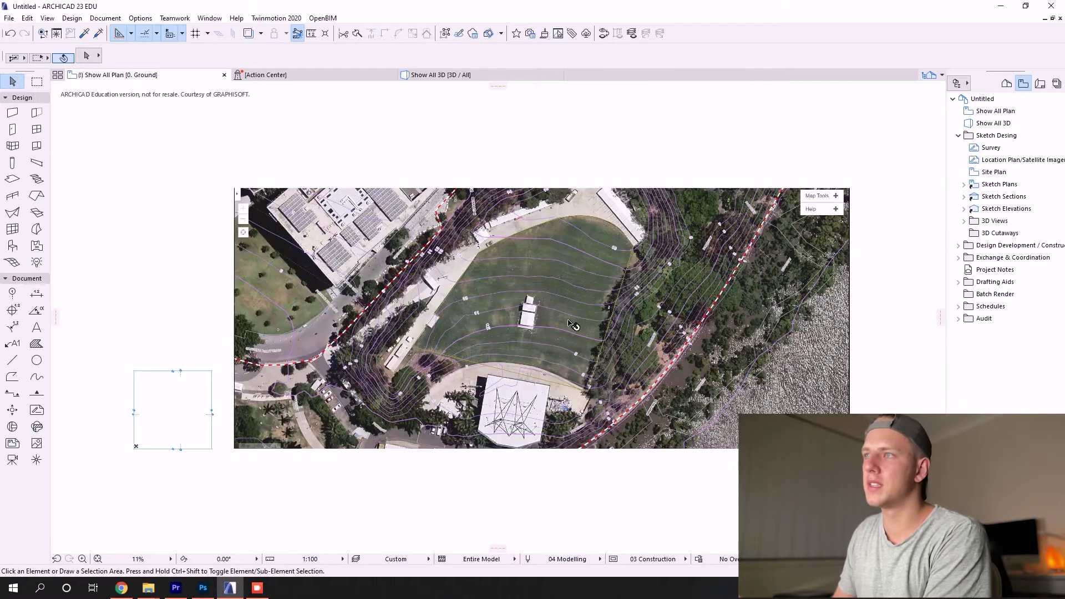
left_click(692, 310)
key("Escape")
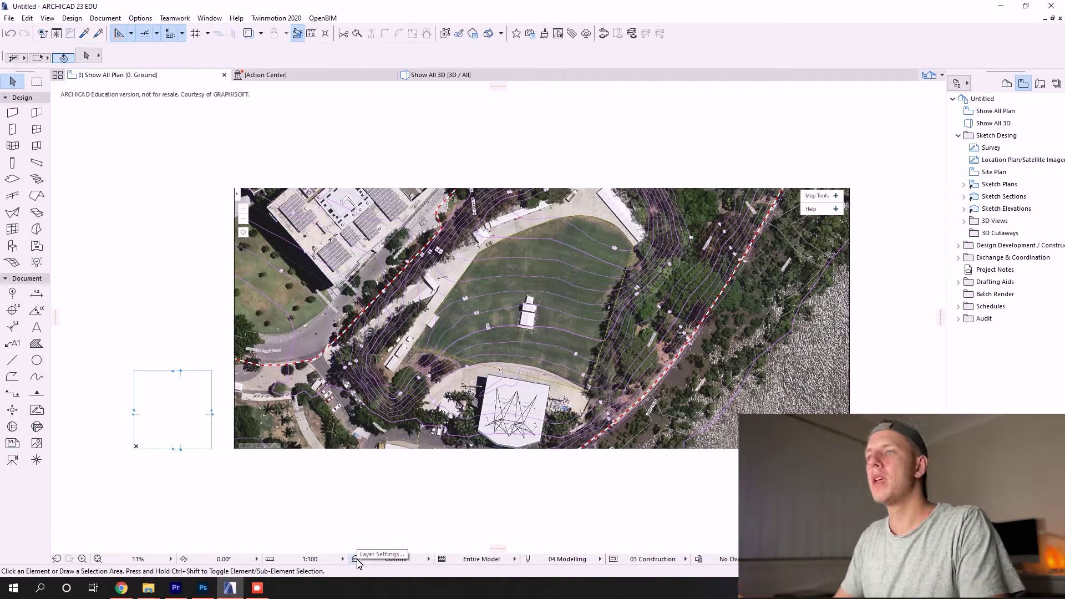
Trace the 16 contour with a spline, extending it slightly beyond the site boundary at both ends.
scroll(472, 329, "up", 4)
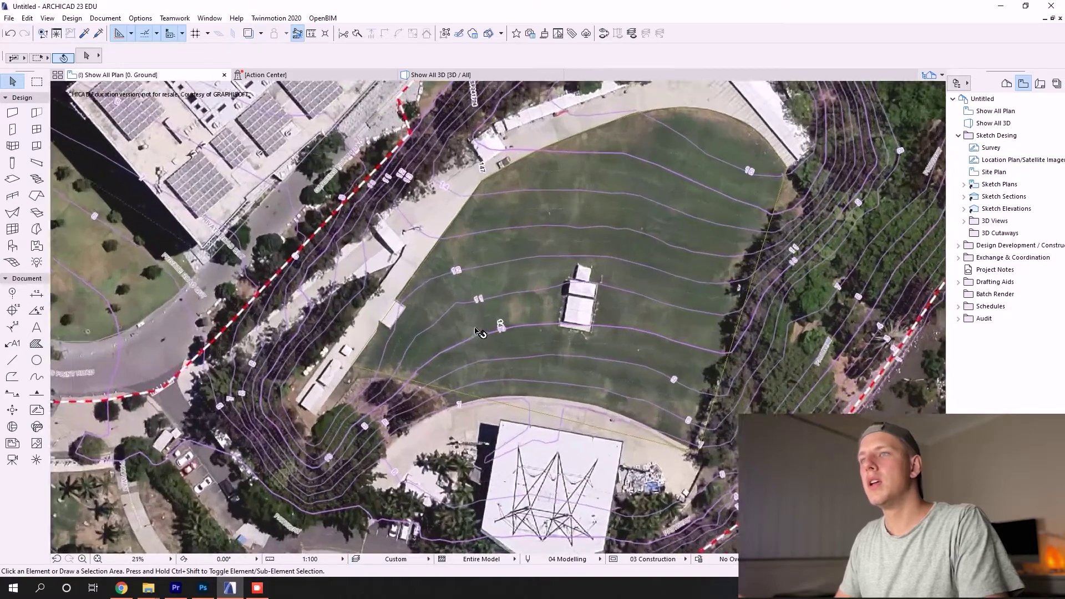
scroll(752, 165, "up", 5)
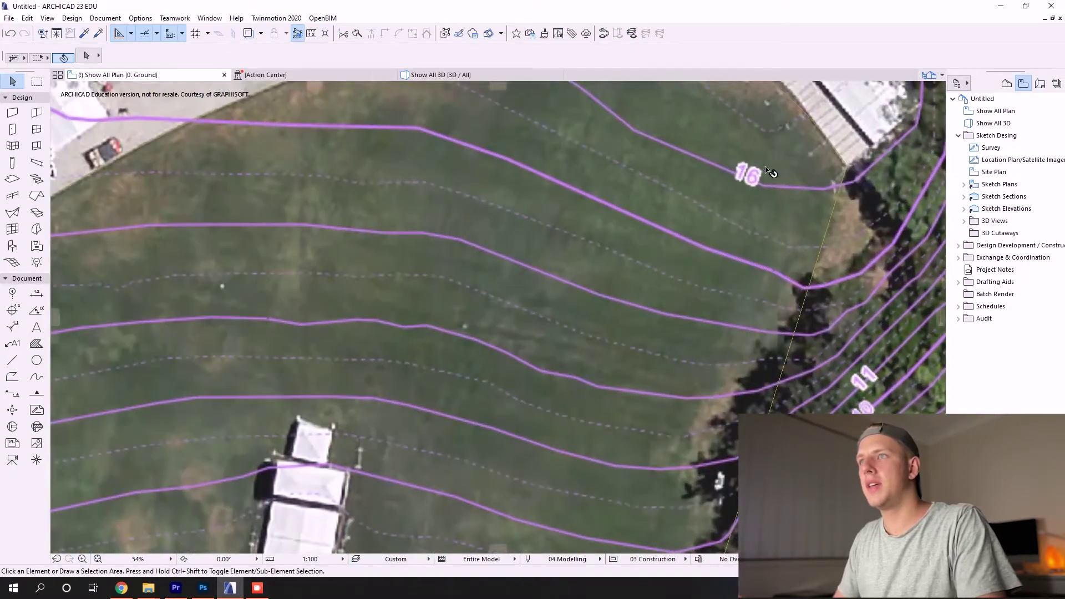
scroll(653, 230, "down", 6)
middle_click_drag(696, 216, 587, 241)
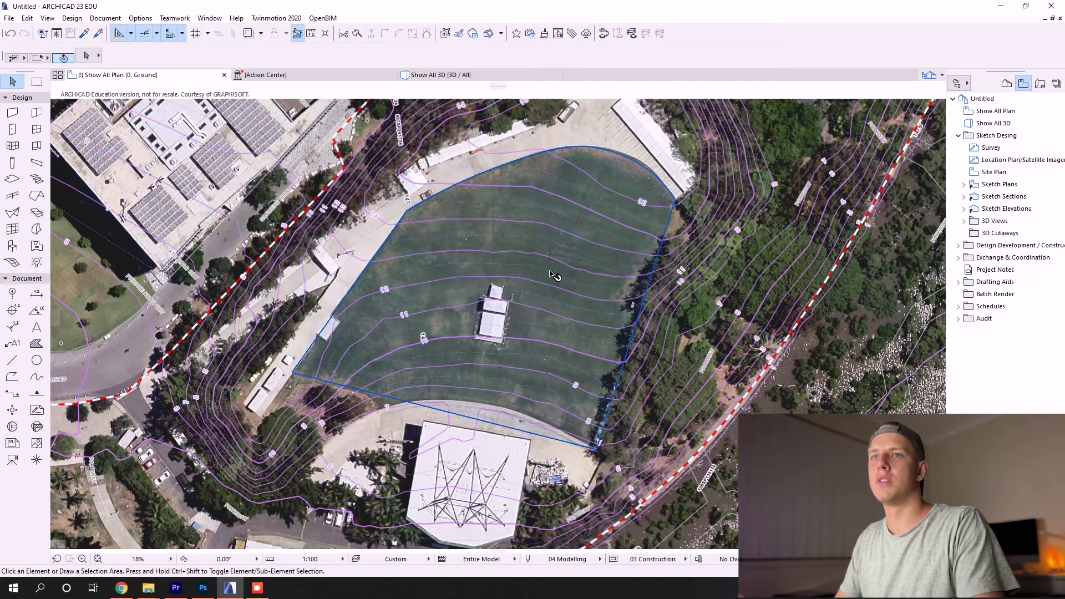
scroll(556, 272, "down", 1)
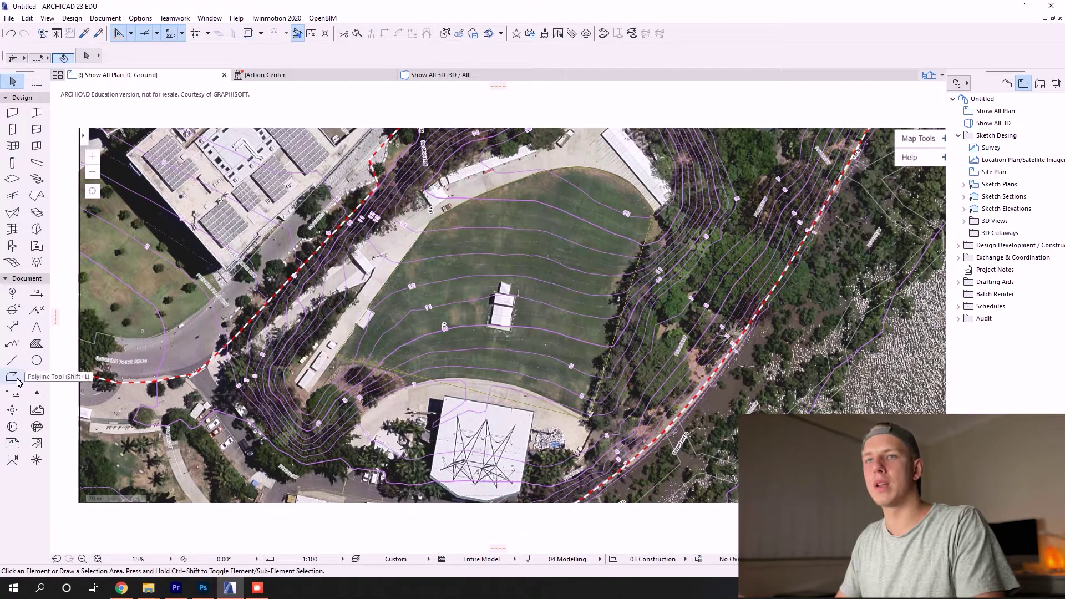
left_click(36, 378)
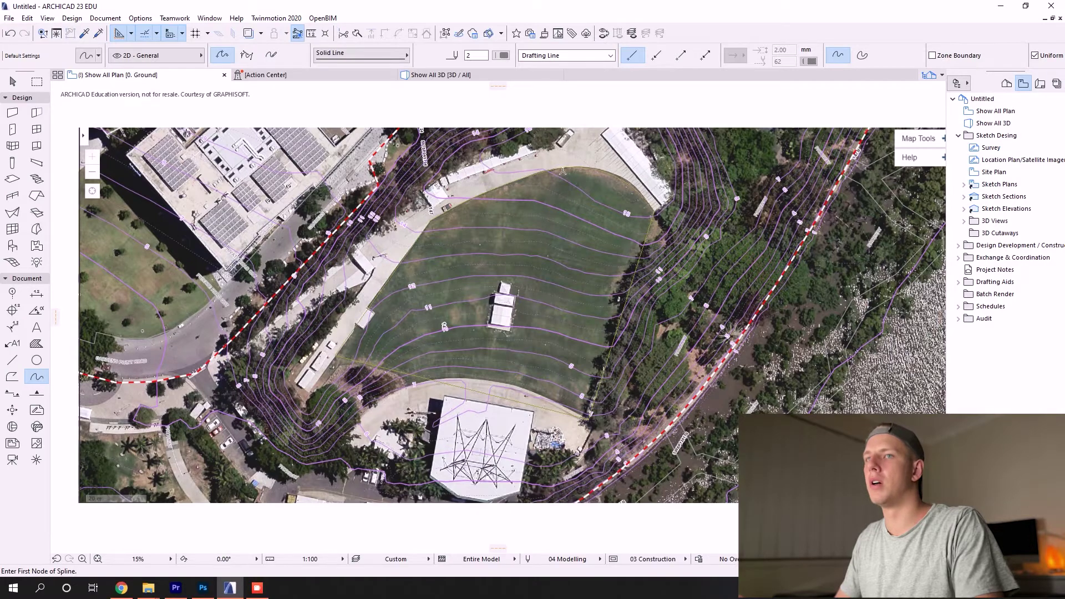
scroll(563, 170, "up", 5)
left_click(461, 177)
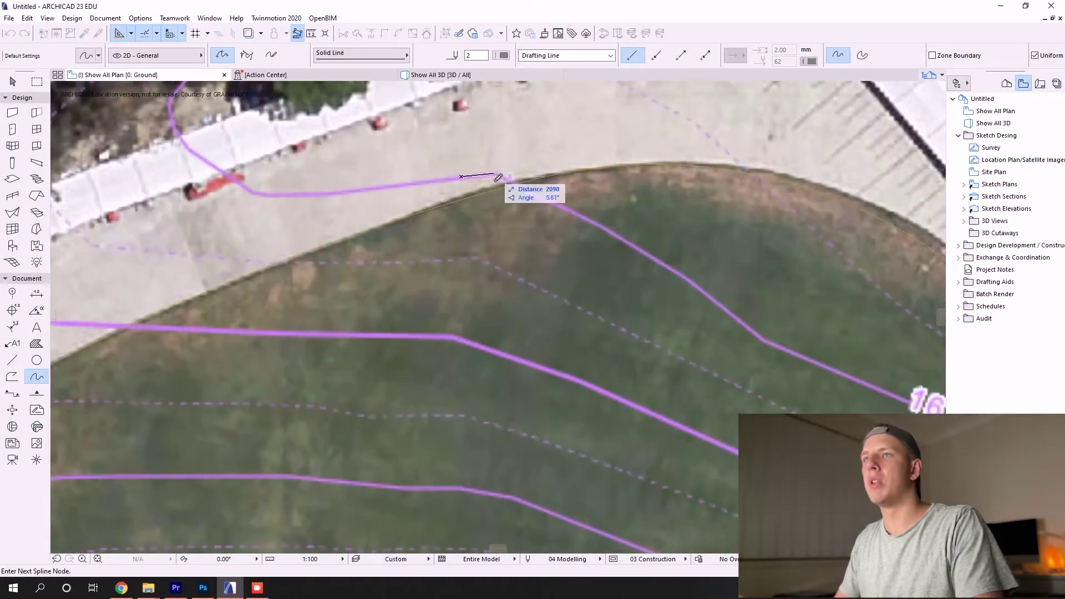
left_click(530, 192)
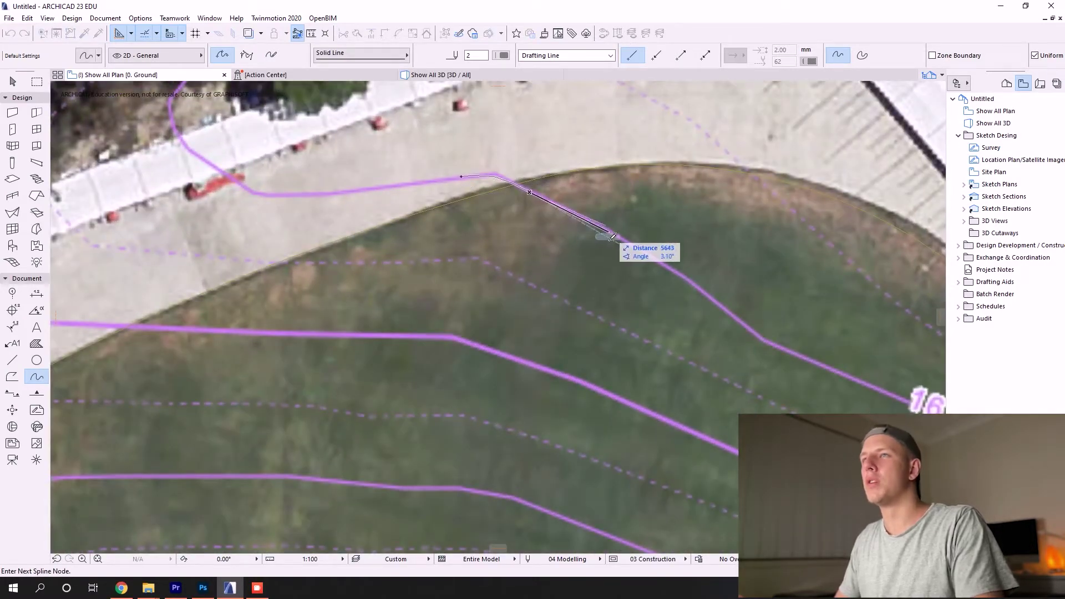
scroll(688, 289, "down", 3)
scroll(651, 268, "up", 3)
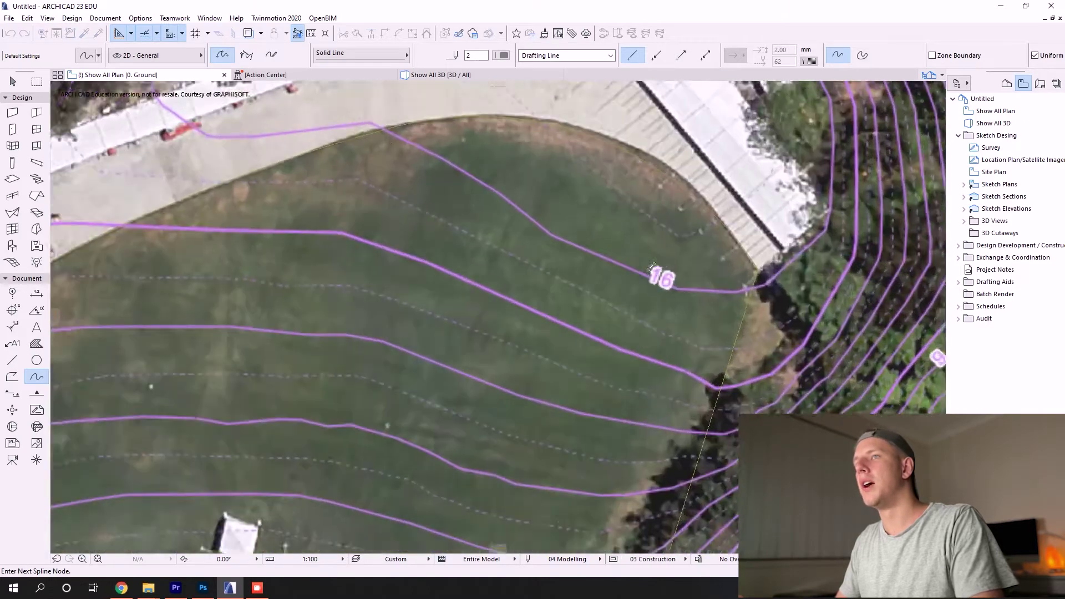
left_click(513, 208)
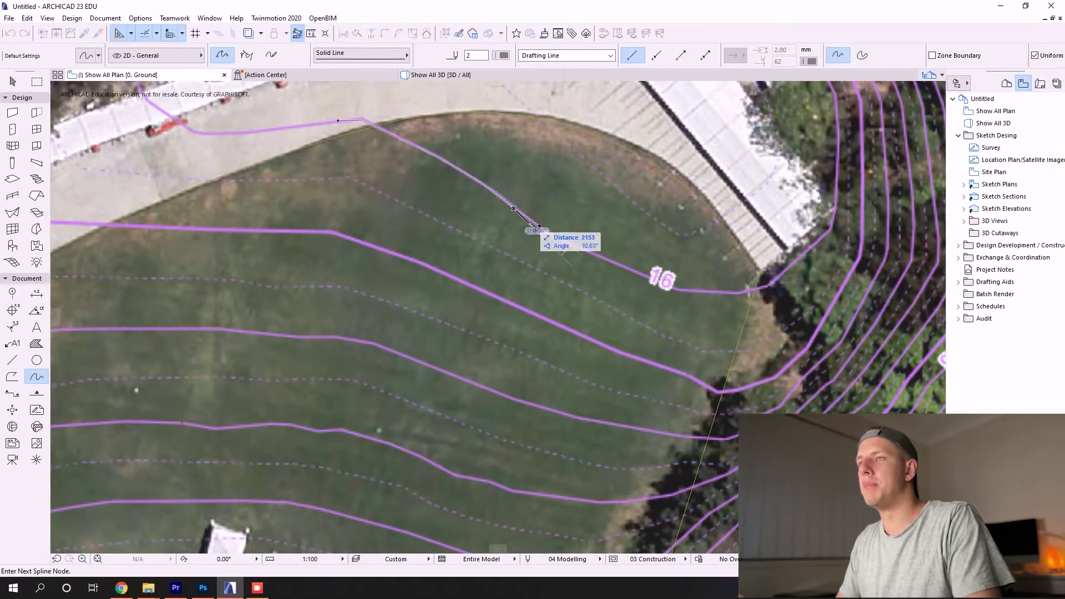
left_click(547, 232)
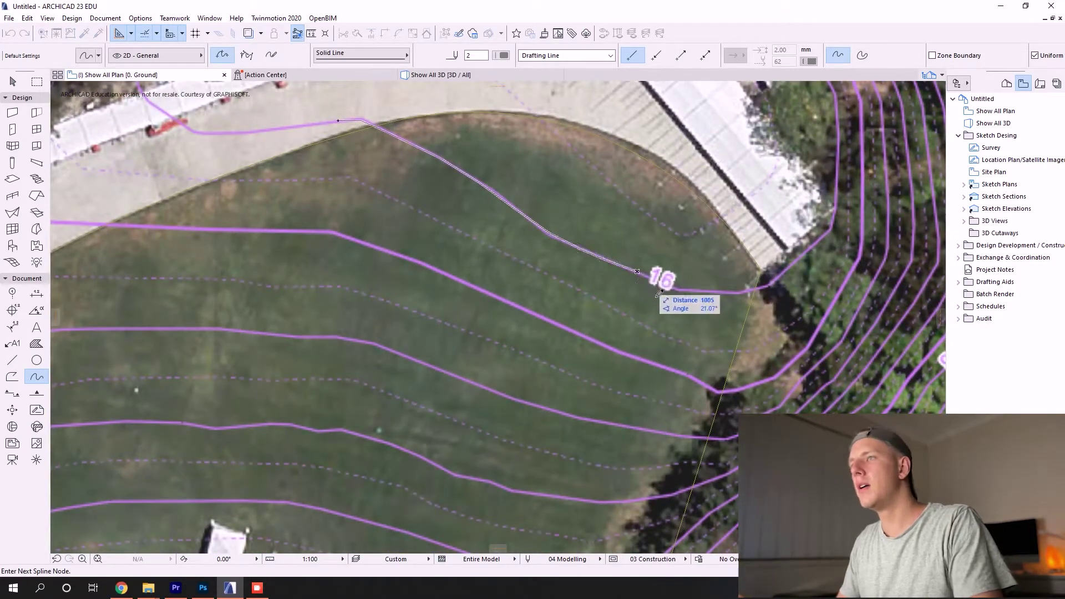
left_click(776, 282)
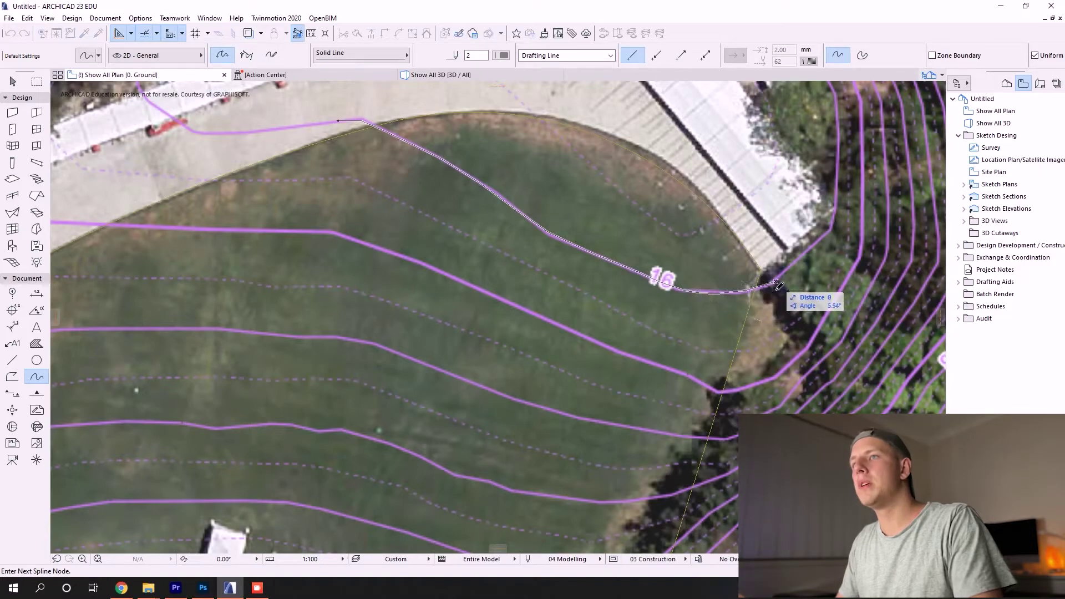
left_click(776, 282)
scroll(780, 286, "down", 6)
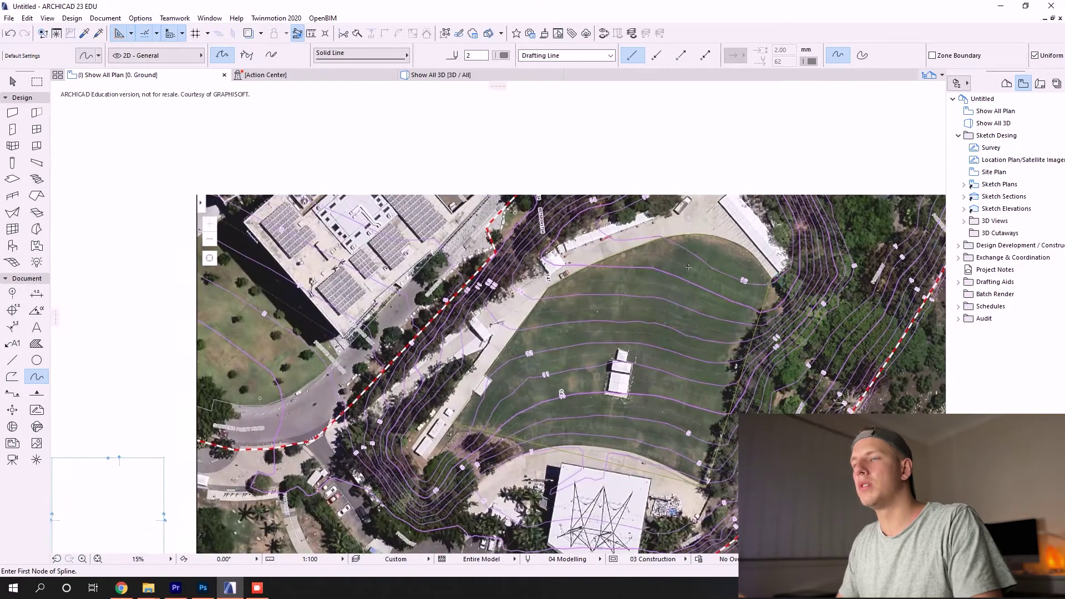
scroll(688, 245, "up", 5)
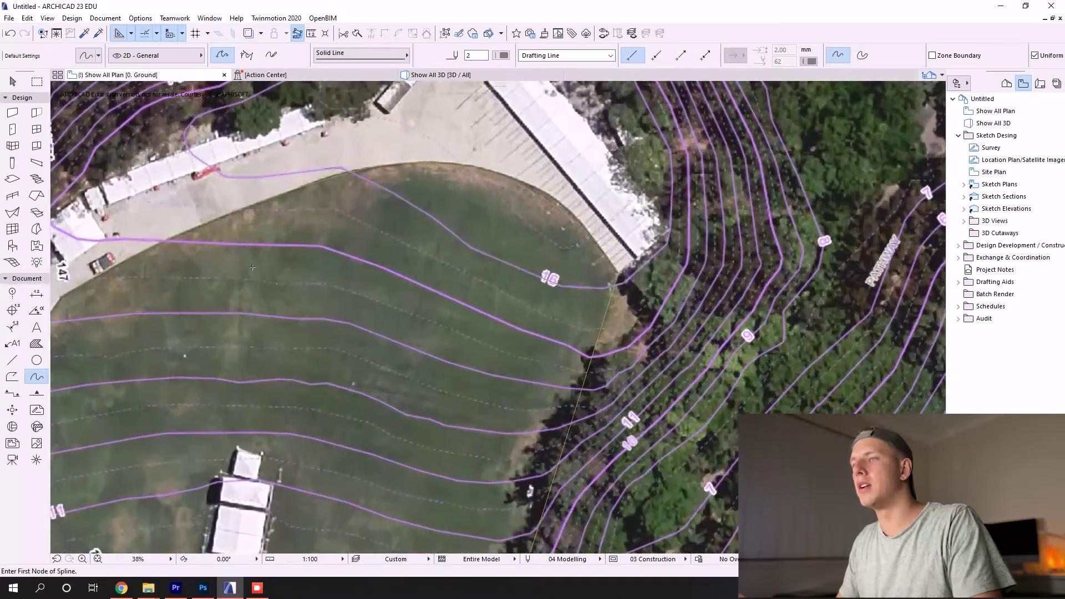
left_click(262, 242)
left_click(296, 259)
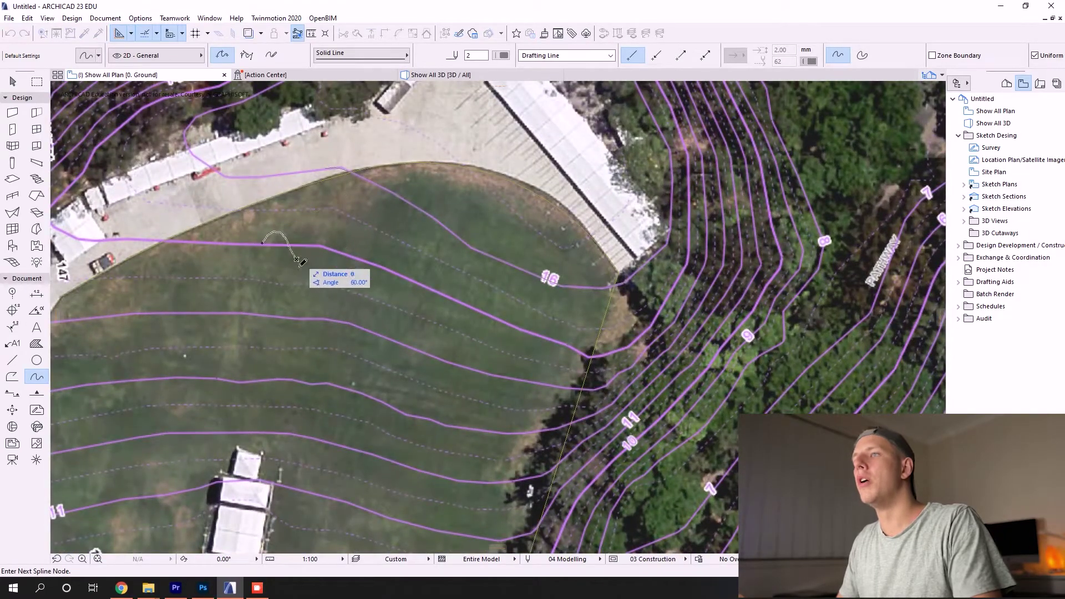
key("Escape")
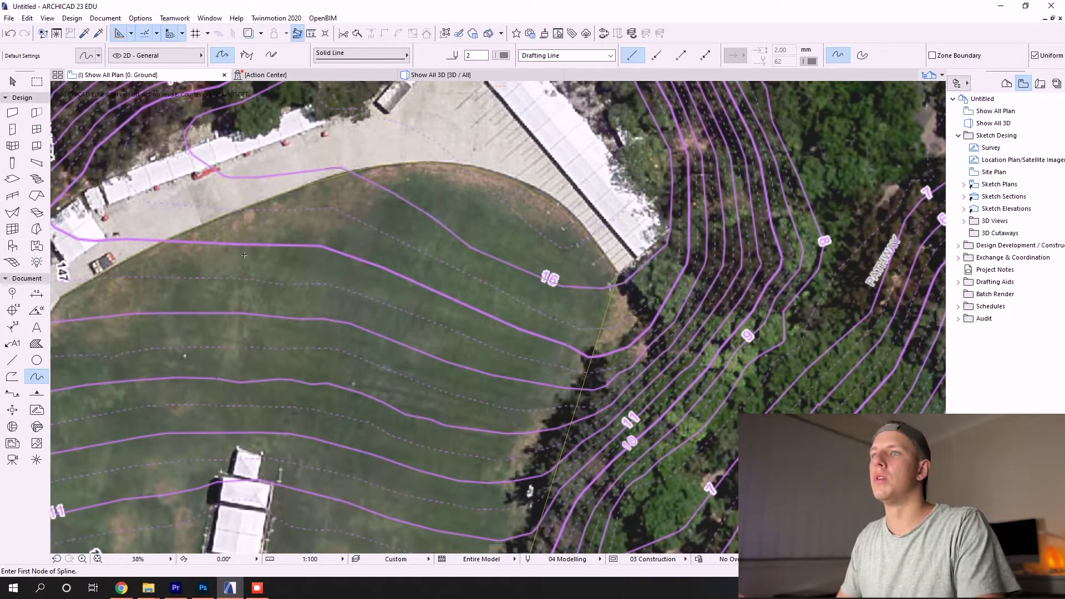
key("Escape")
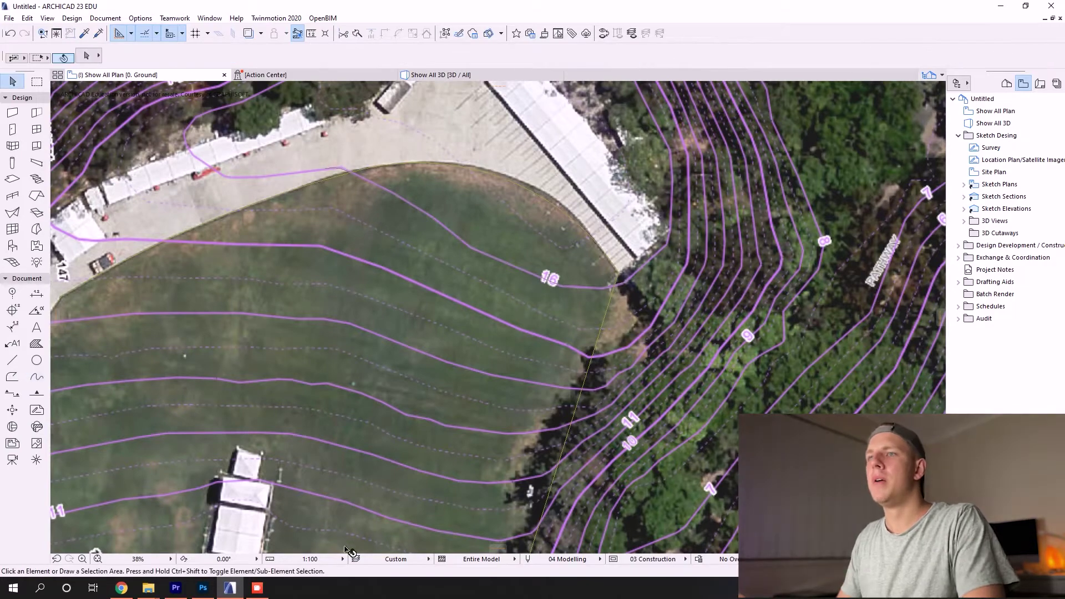
Hide the /Image layer in the layer settings.
left_click(356, 560)
left_click(482, 263)
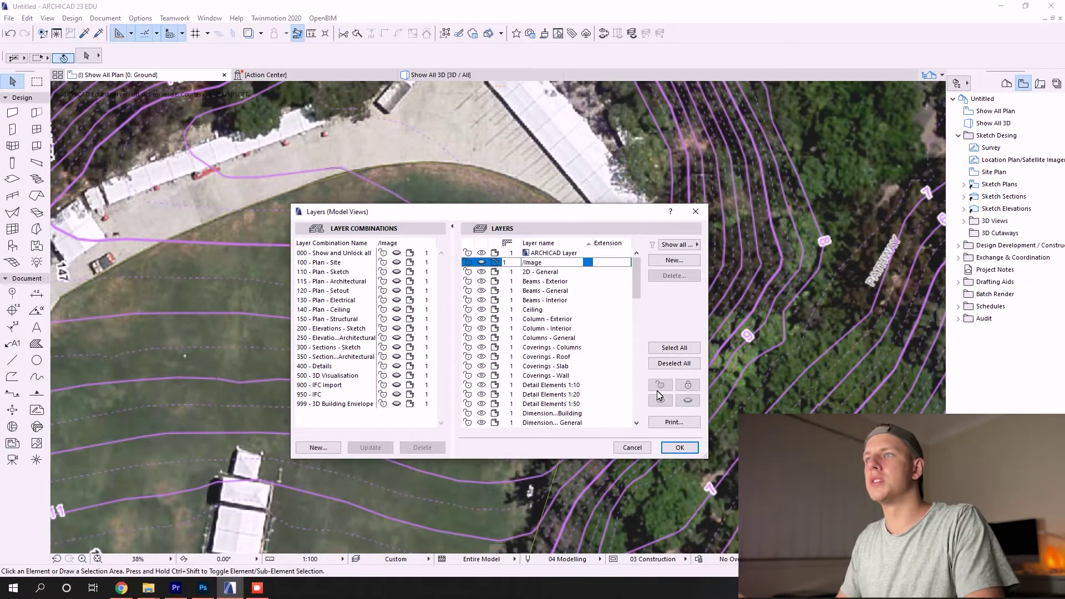
left_click(680, 447)
Select the traced spline and inspect its nodes and where it crosses the curved site boundary.
scroll(577, 261, "down", 3)
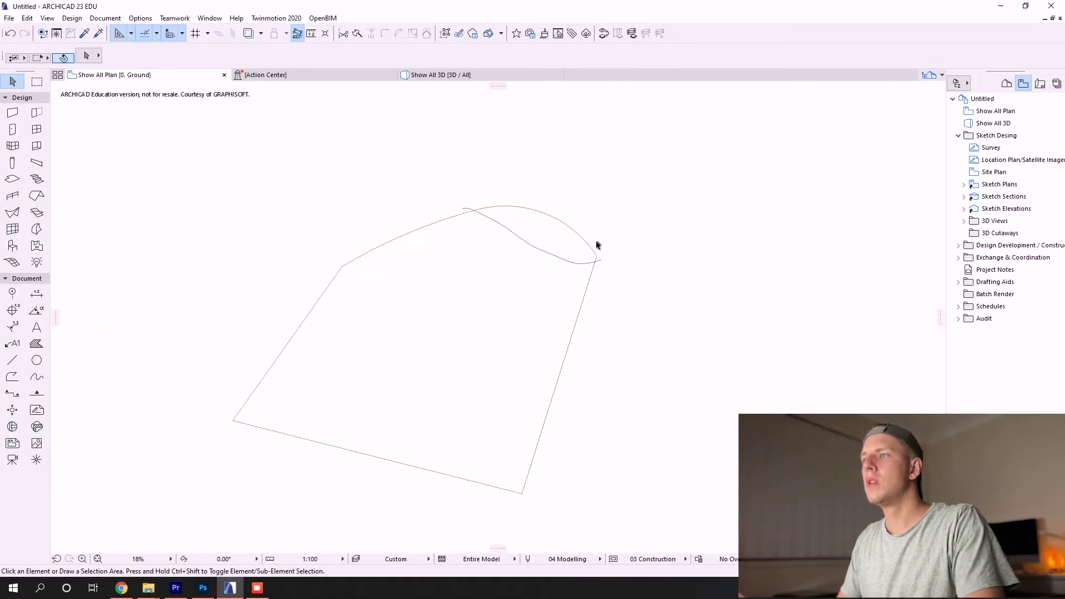
scroll(597, 245, "up", 4)
left_click(433, 254)
scroll(462, 226, "down", 2)
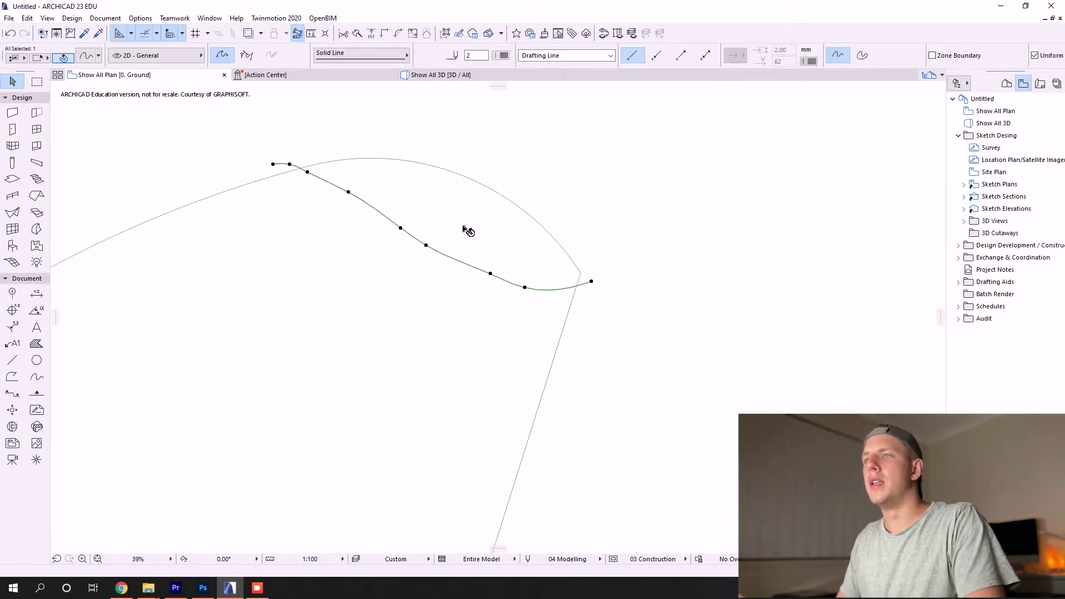
scroll(456, 223, "up", 2)
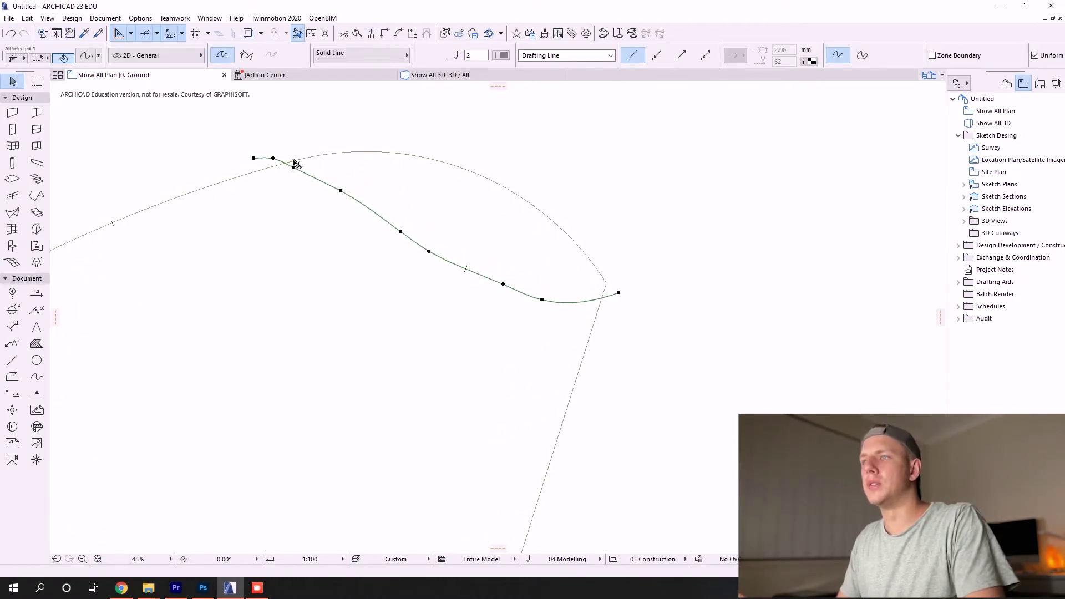
left_click(295, 163)
left_click(283, 165)
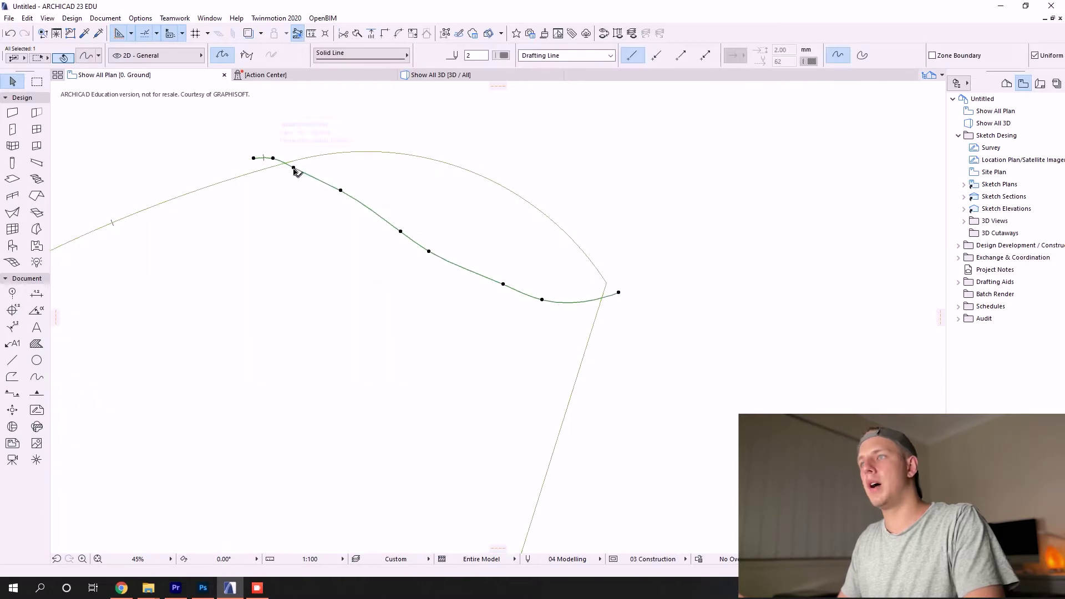
scroll(424, 189, "down", 3)
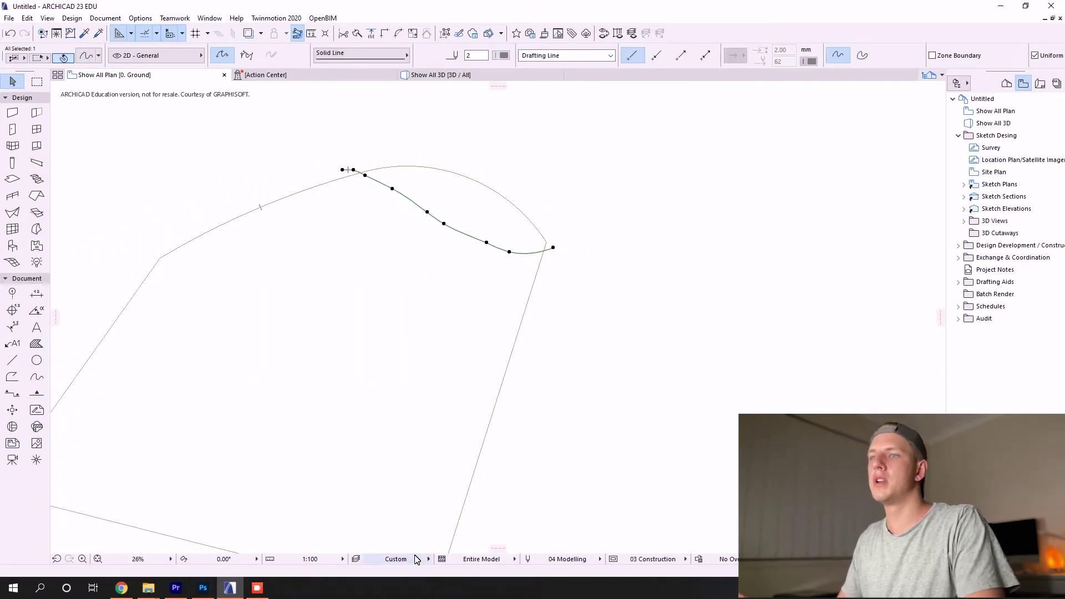
Make the /Image layer visible again and deselect the spline.
left_click(358, 559)
left_click(482, 263)
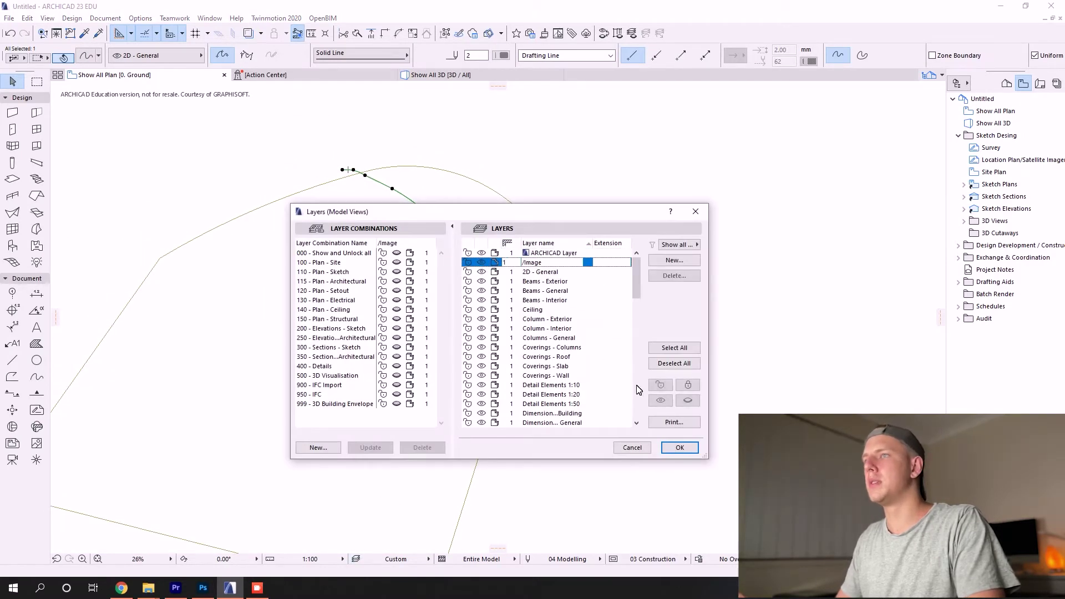
left_click(680, 448)
scroll(515, 233, "down", 3)
scroll(499, 226, "down", 2)
key("Escape")
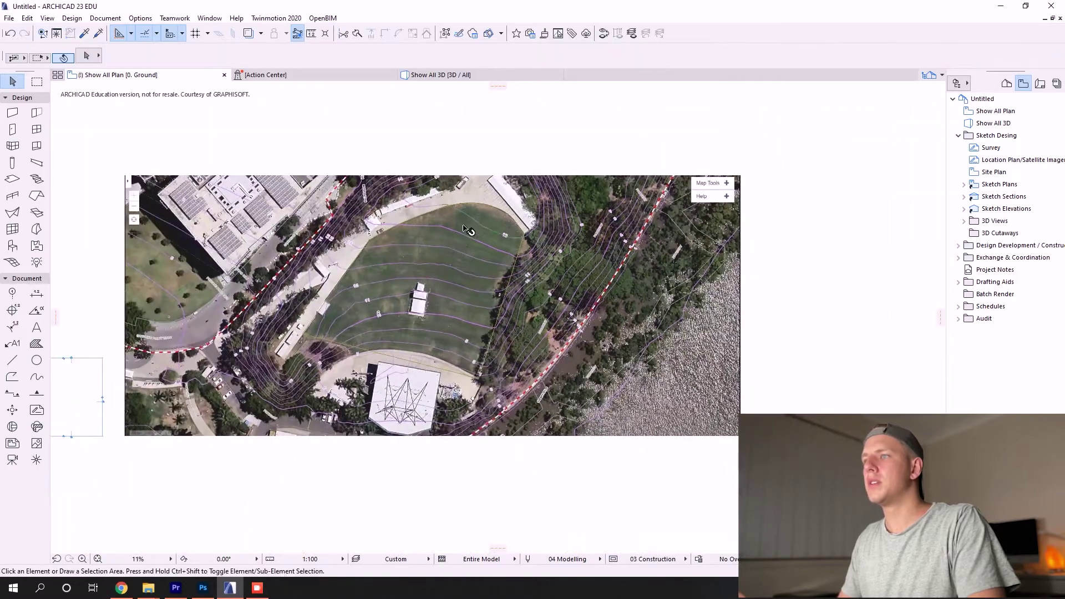
Trace the bold contour line directly below the 16 contour with a spline, running past the site boundary at both ends.
scroll(465, 229, "up", 2)
left_click(36, 379)
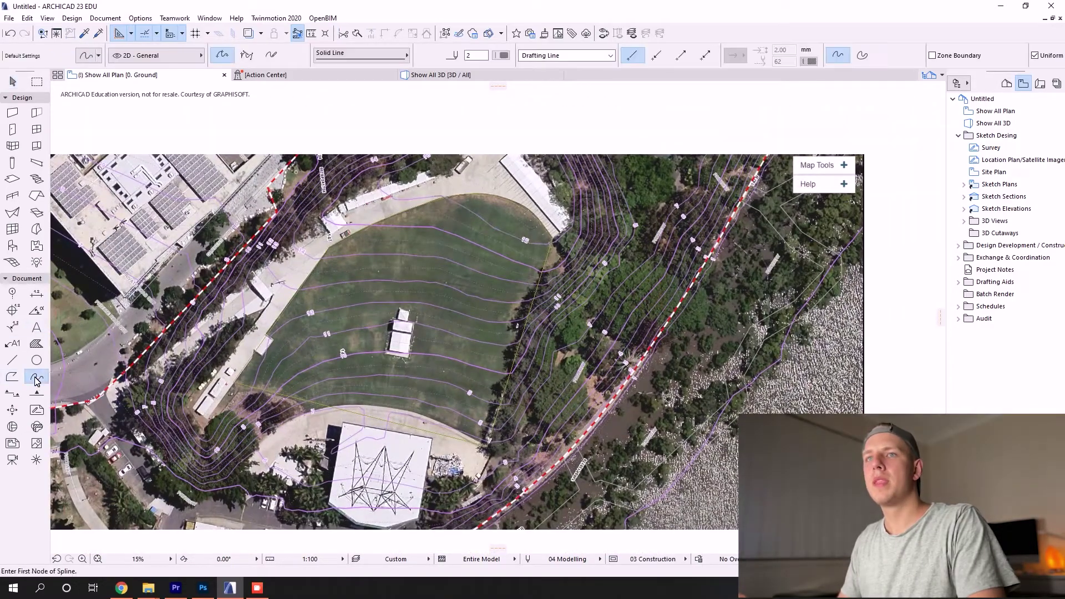
scroll(345, 240, "up", 5)
left_click(371, 209)
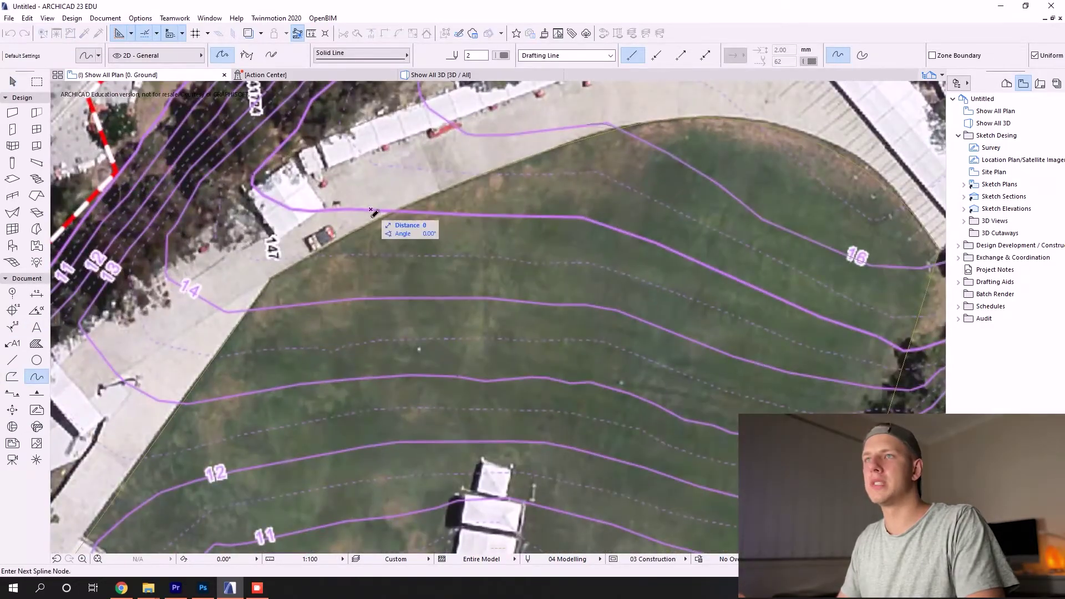
left_click(479, 214)
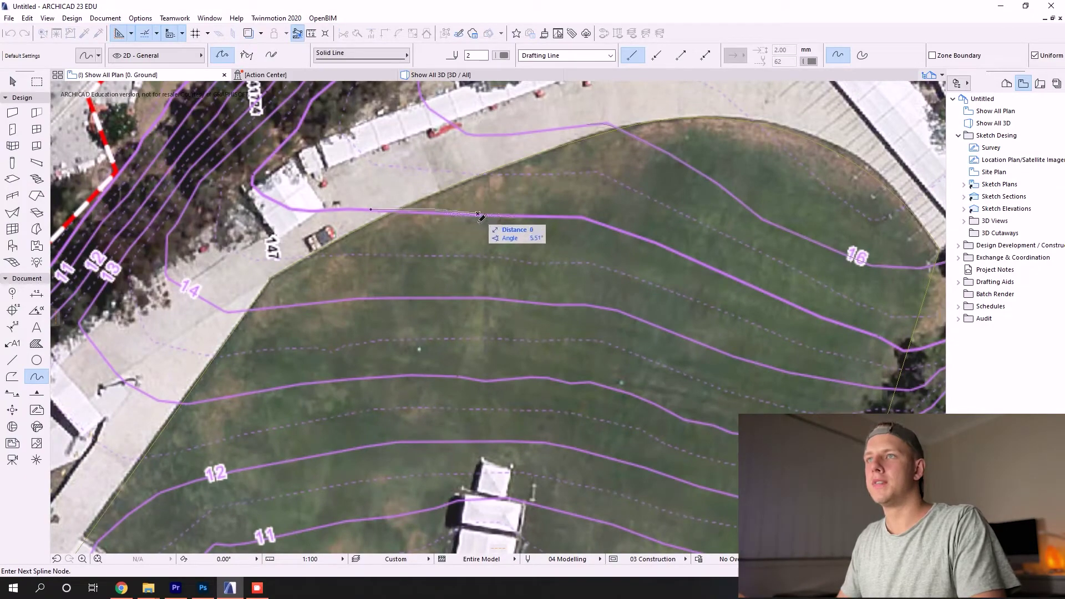
left_click(563, 218)
left_click(601, 227)
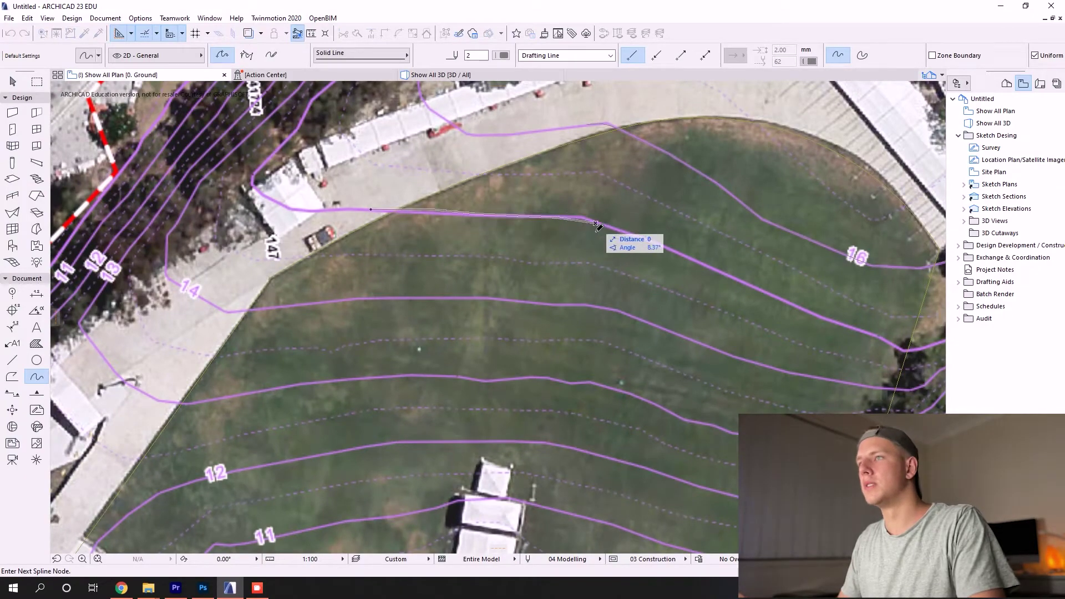
middle_click_drag(597, 232, 597, 210)
scroll(597, 210, "down", 3)
double_click(792, 275)
Trace the 14 contour with a spline, extending it slightly beyond the site boundary at both ends.
left_click(377, 252)
left_click(399, 256)
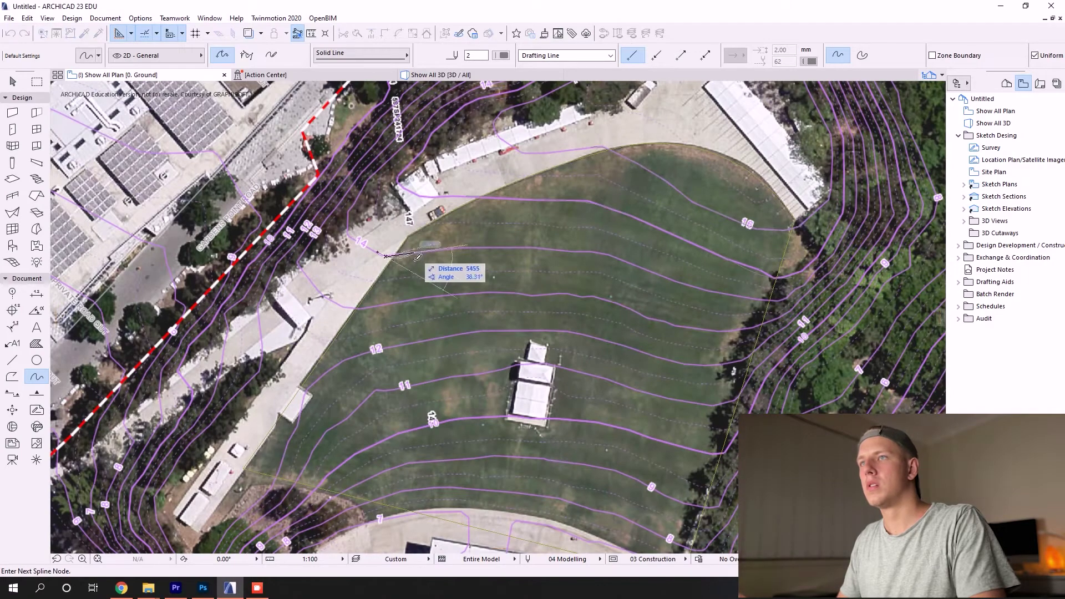
left_click(457, 246)
left_click(605, 254)
left_click(733, 297)
double_click(791, 300)
Trace the contour line between the 14 and 12 contours with a spline across the whole site.
left_click(327, 301)
left_click(355, 309)
left_click(419, 298)
left_click(494, 292)
left_click(577, 297)
left_click(674, 326)
double_click(761, 325)
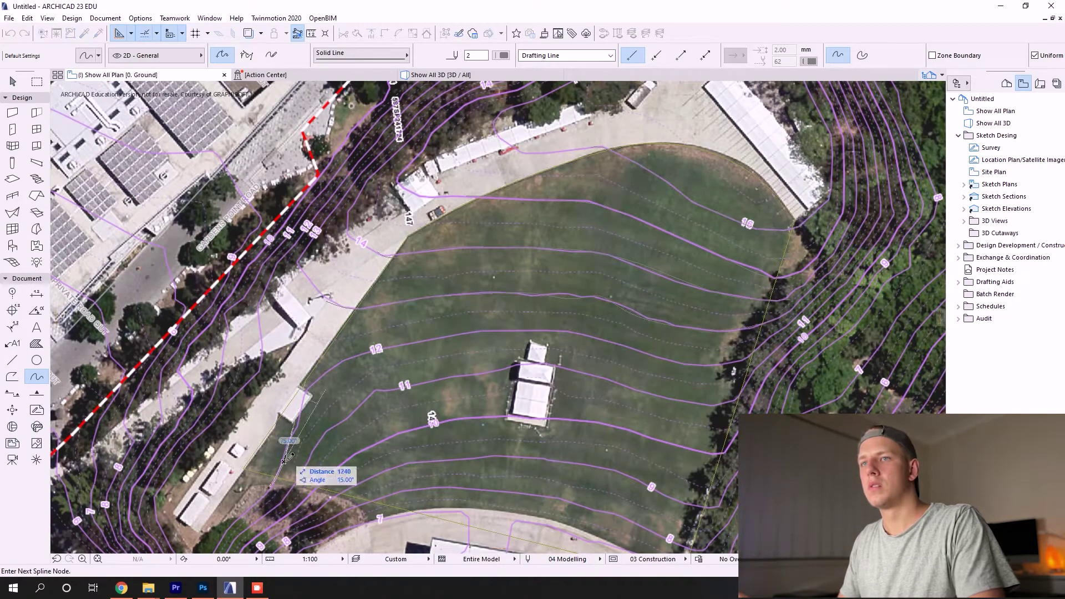
Trace the 12 and 11 contours with one spline each, extending both slightly beyond the site boundary.
left_click(629, 348)
double_click(769, 350)
left_click(738, 398)
left_click(608, 370)
left_click(376, 391)
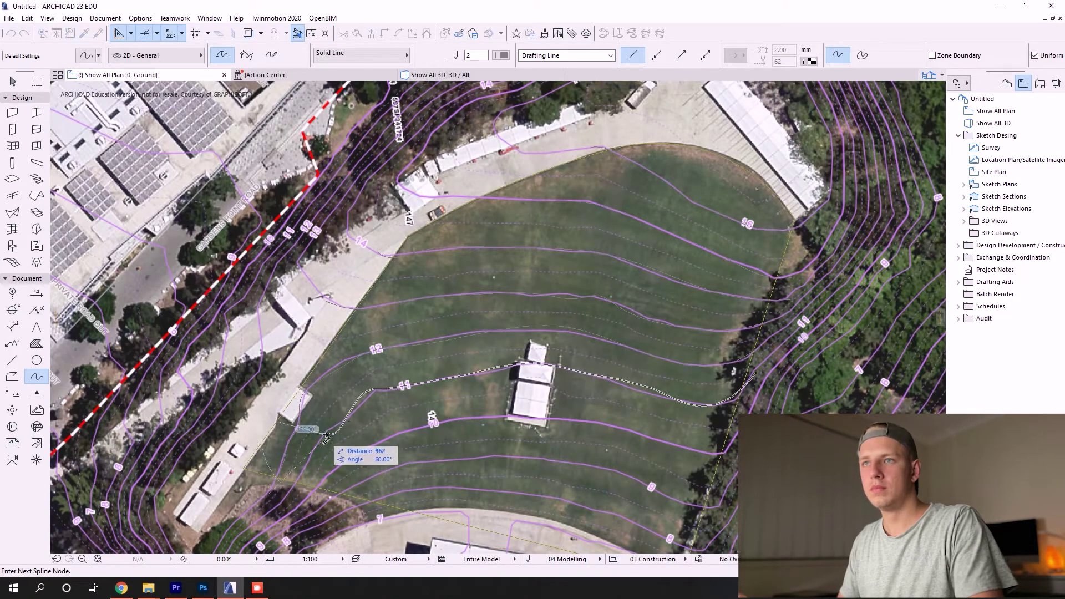
double_click(289, 501)
Trace the next contour lines below the 11 contour with splines, down to the 8 contour.
left_click(303, 499)
left_click(331, 472)
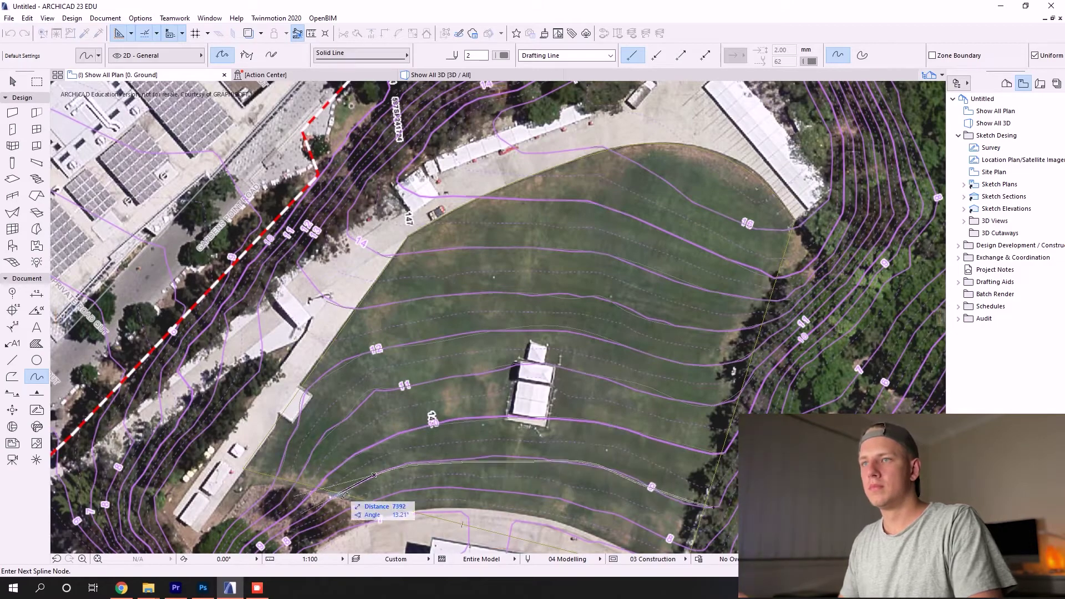
left_click(464, 486)
double_click(704, 552)
Trace the two separate pieces of the 7 contour with splines along the site's lower boundary above the large building.
middle_click_drag(538, 530, 527, 422)
scroll(528, 422, "up", 1)
left_click(492, 443)
left_click(519, 413)
double_click(700, 471)
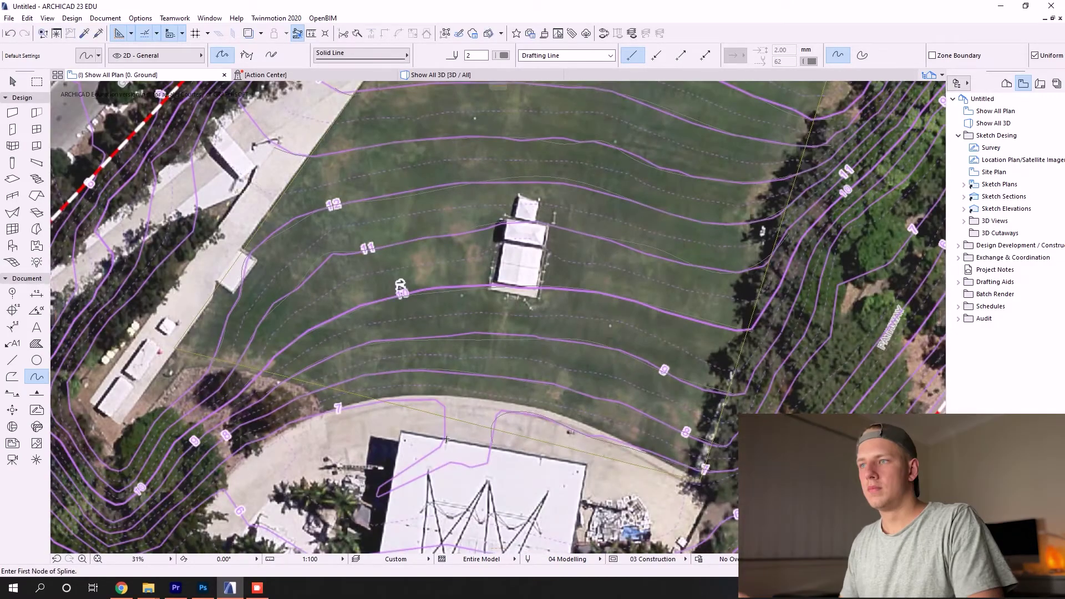
left_click(445, 442)
double_click(375, 400)
scroll(373, 391, "down", 3)
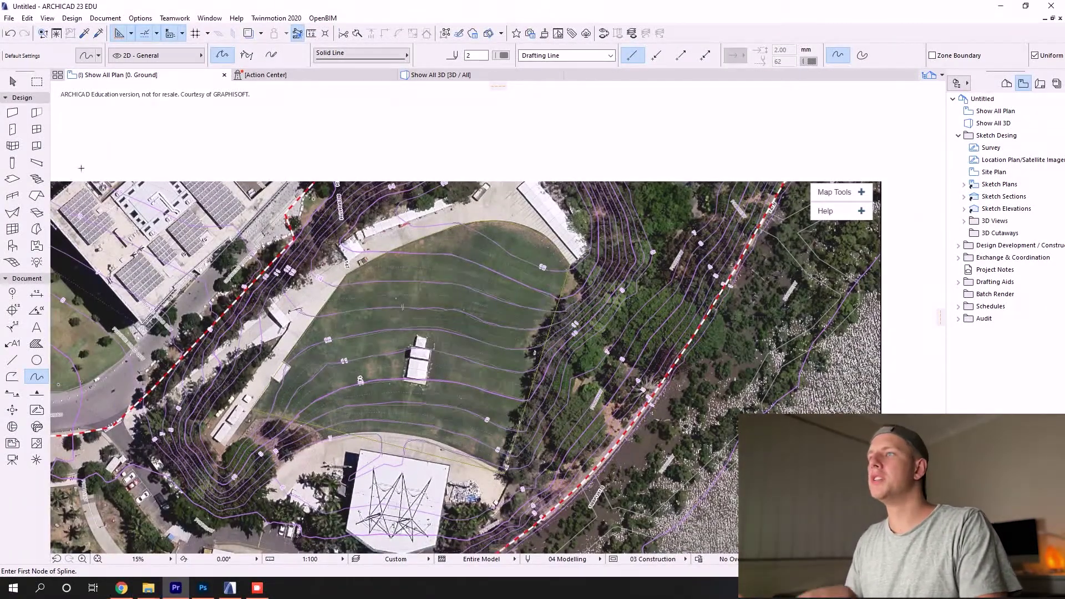
Leave spline drawing and hide the /Image layer in the layer settings.
left_click(12, 81)
scroll(400, 474, "up", 5)
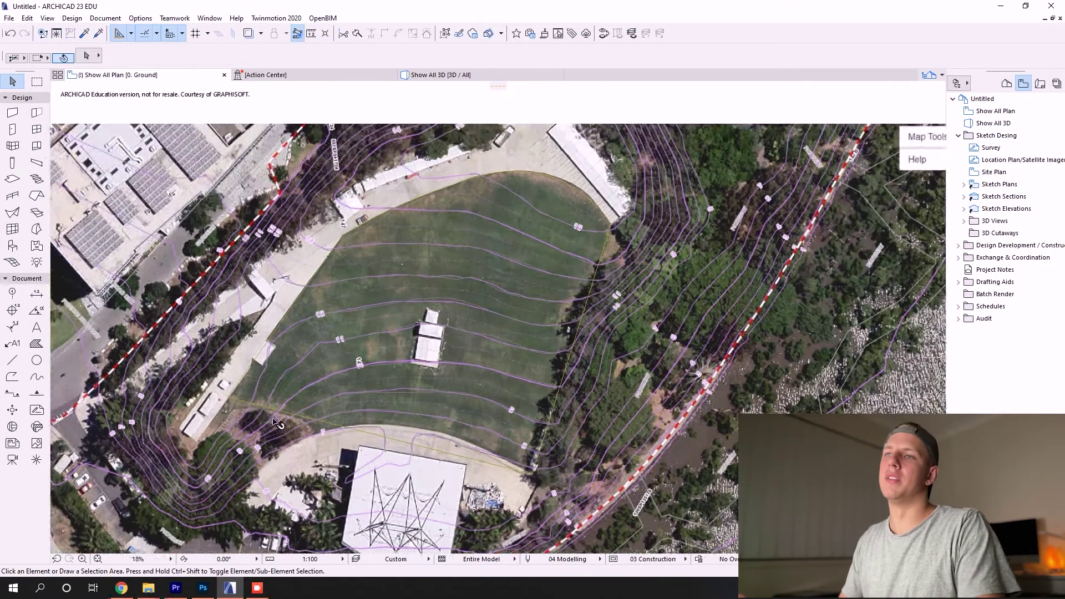
scroll(324, 432, "down", 5)
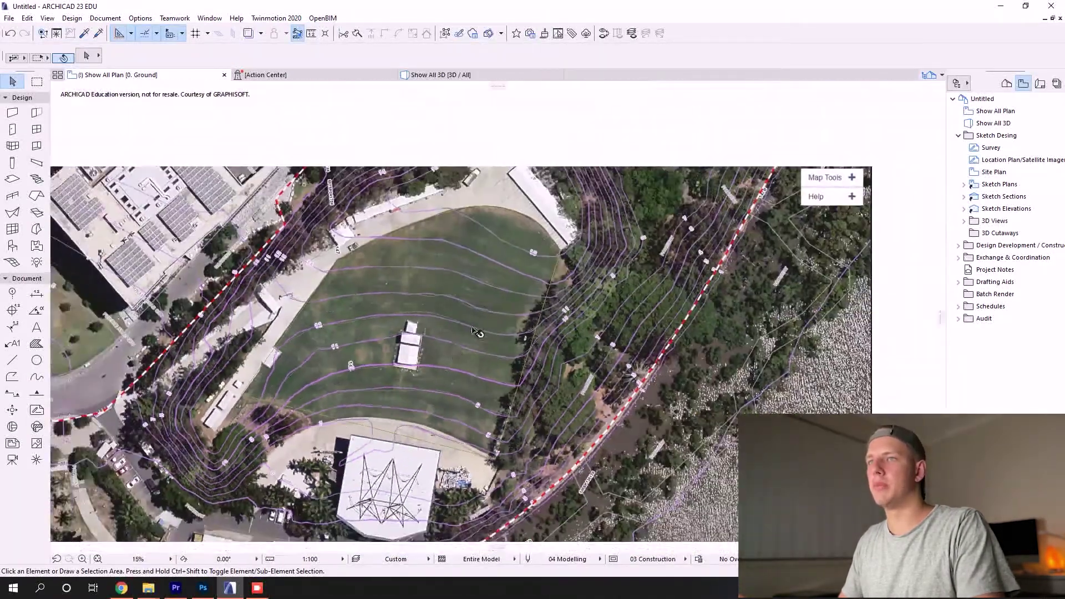
scroll(540, 258, "up", 6)
scroll(539, 258, "down", 5)
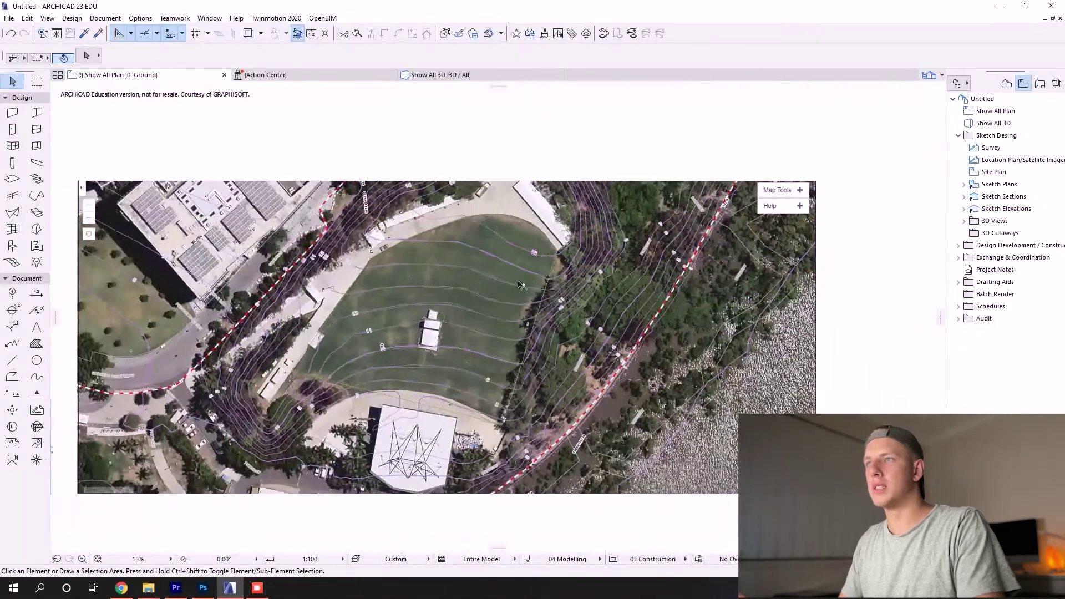
left_click(357, 559)
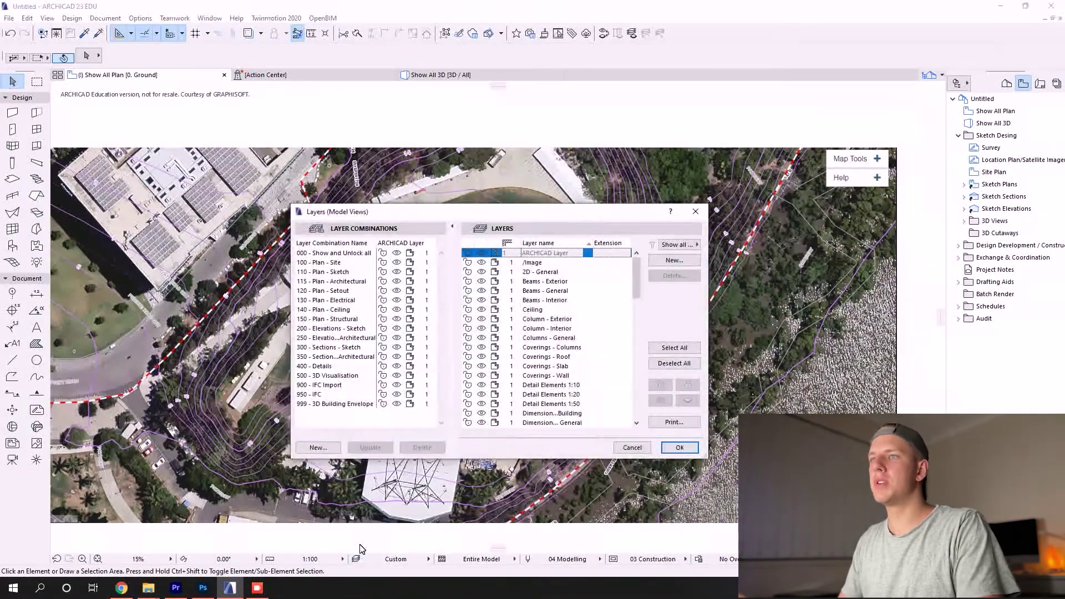
left_click(481, 263)
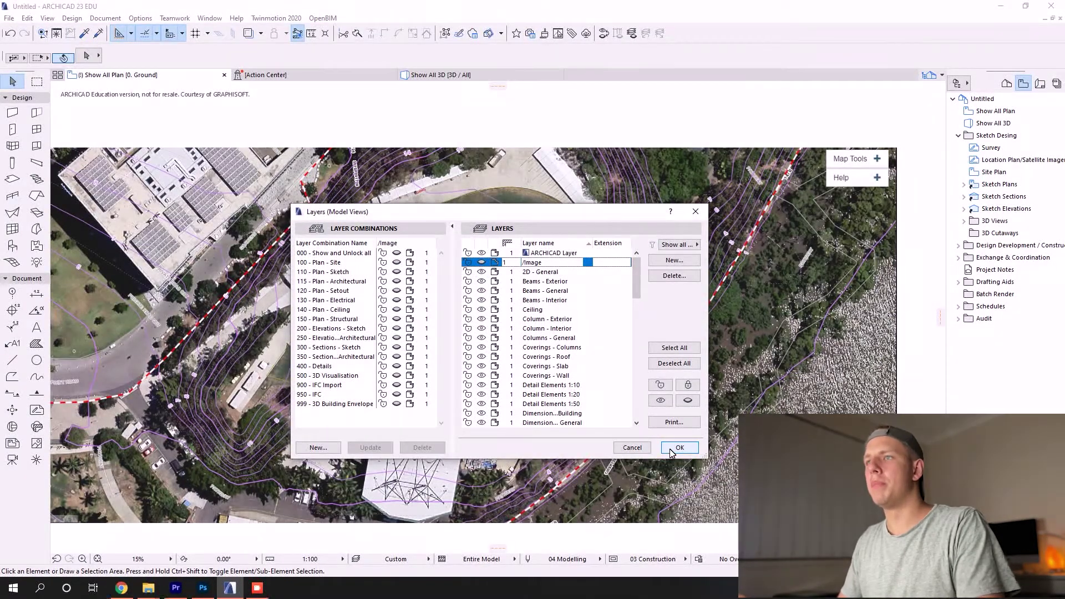
left_click(671, 452)
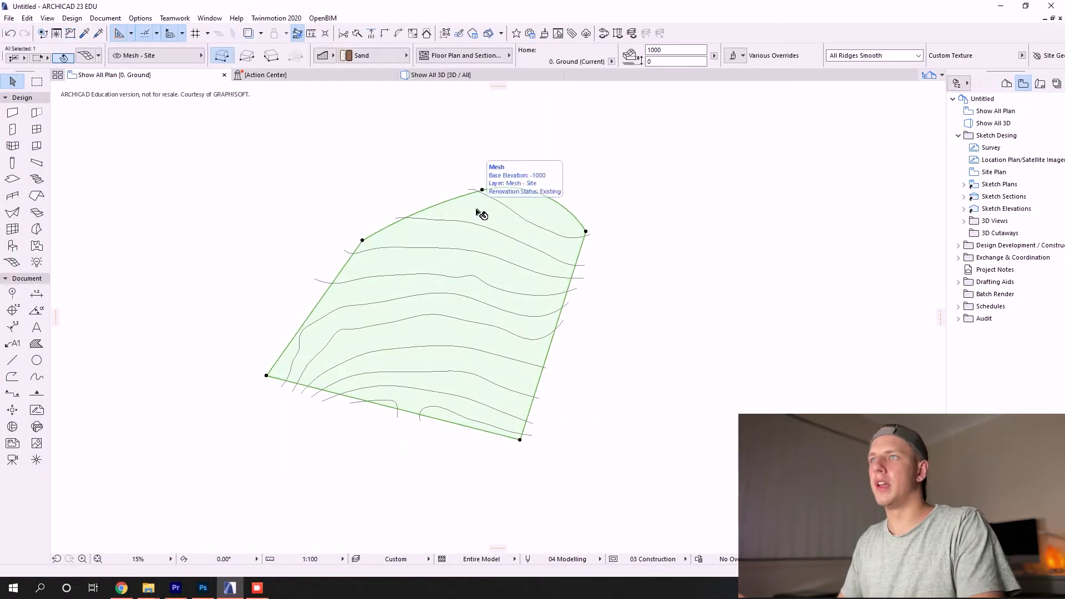
left_click(496, 232)
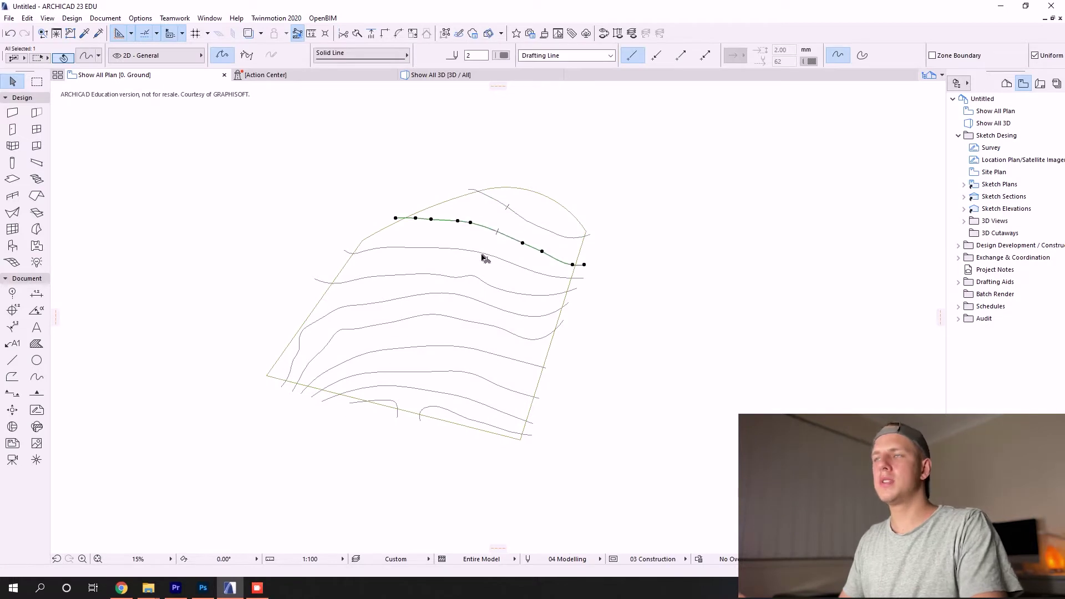
left_click(485, 254)
left_click(399, 272)
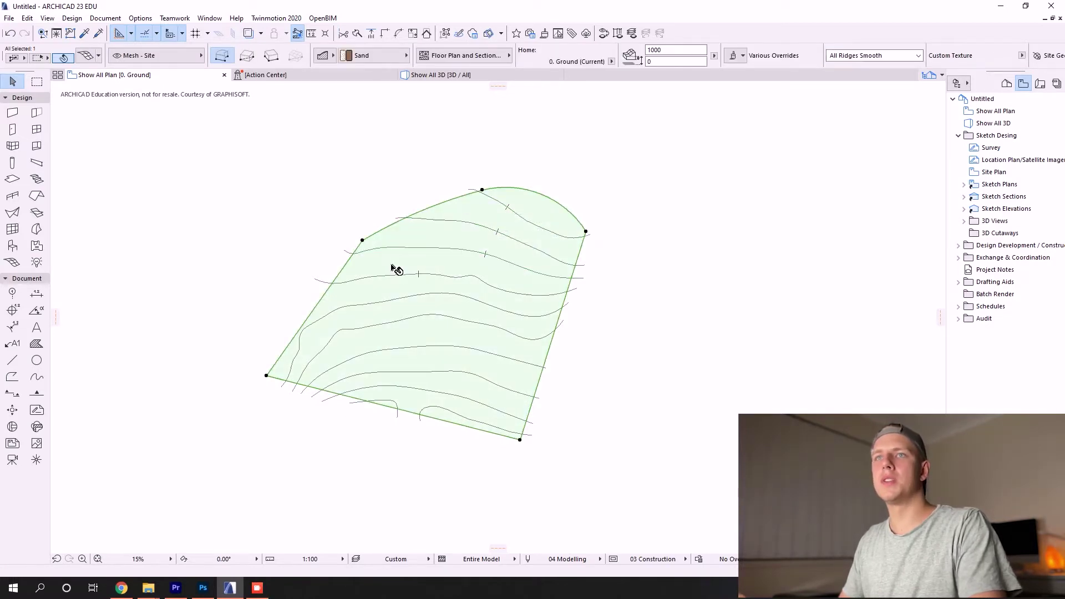
left_click(12, 261)
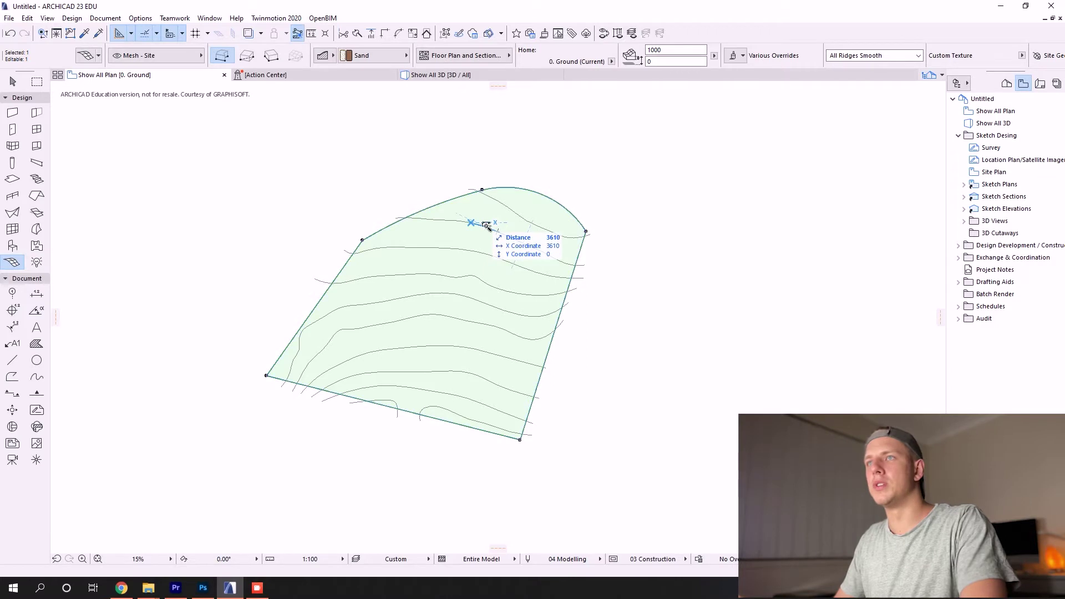
key("Escape")
Select the site mesh, add points along the uppermost contour spline with the Magic Wand using Fit to User Ridges, and deselect the mesh.
left_click(405, 241)
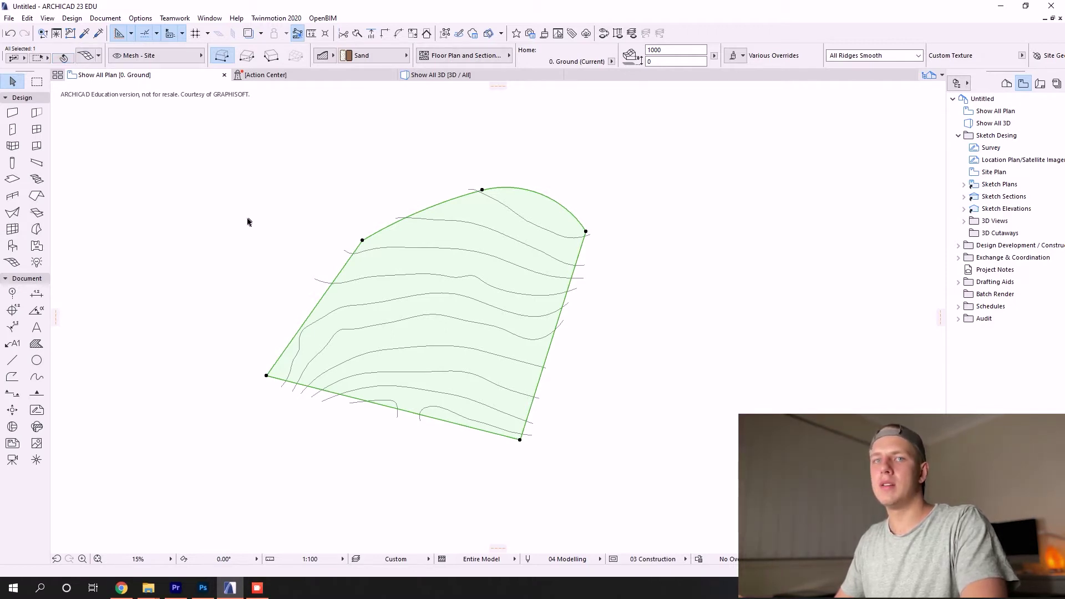
left_click(12, 262)
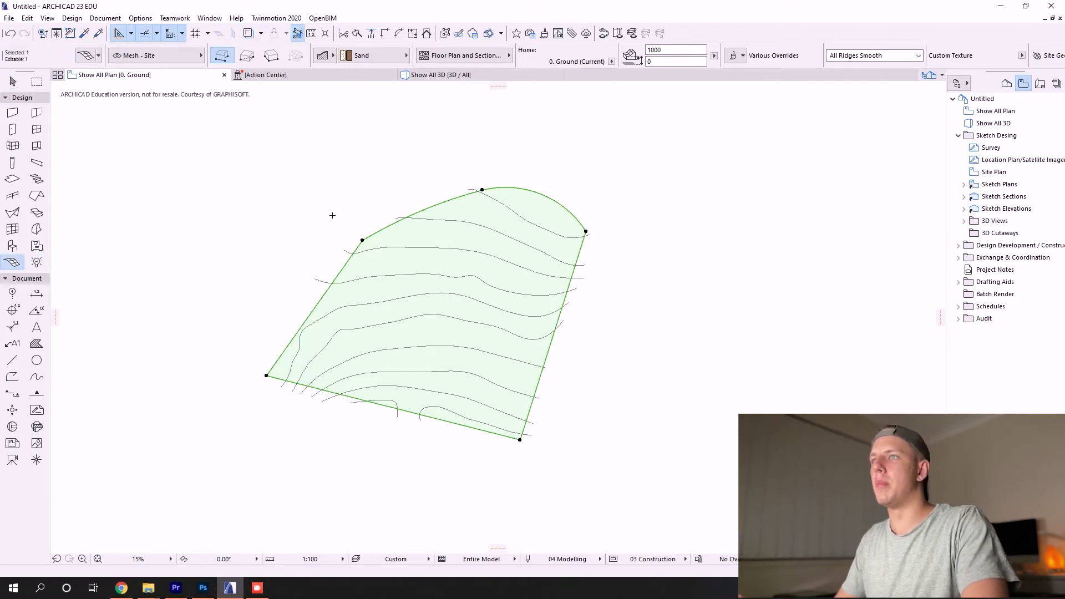
key("space")
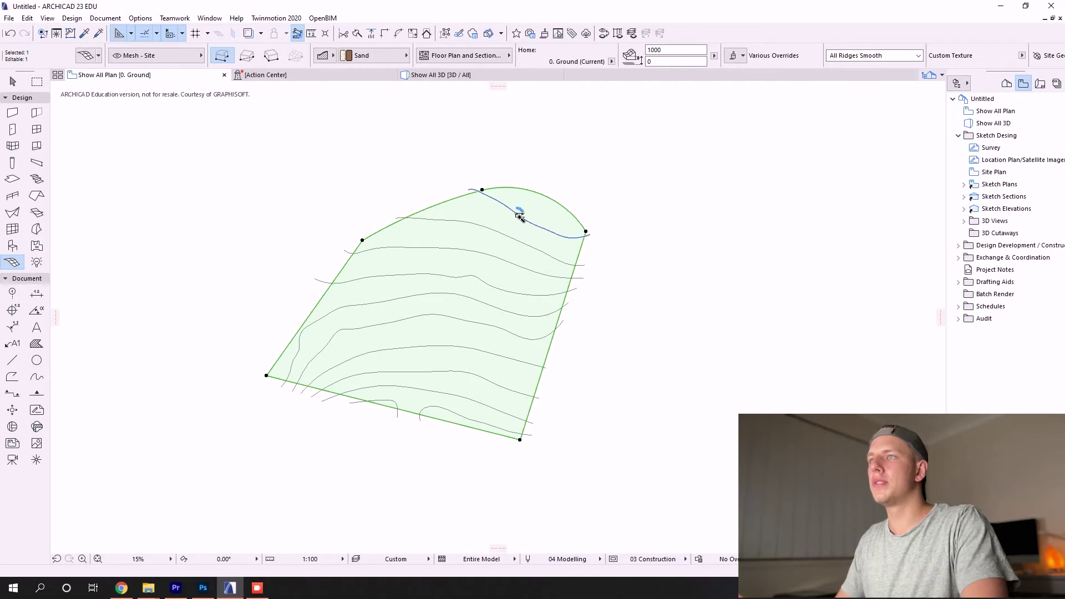
left_click(518, 216)
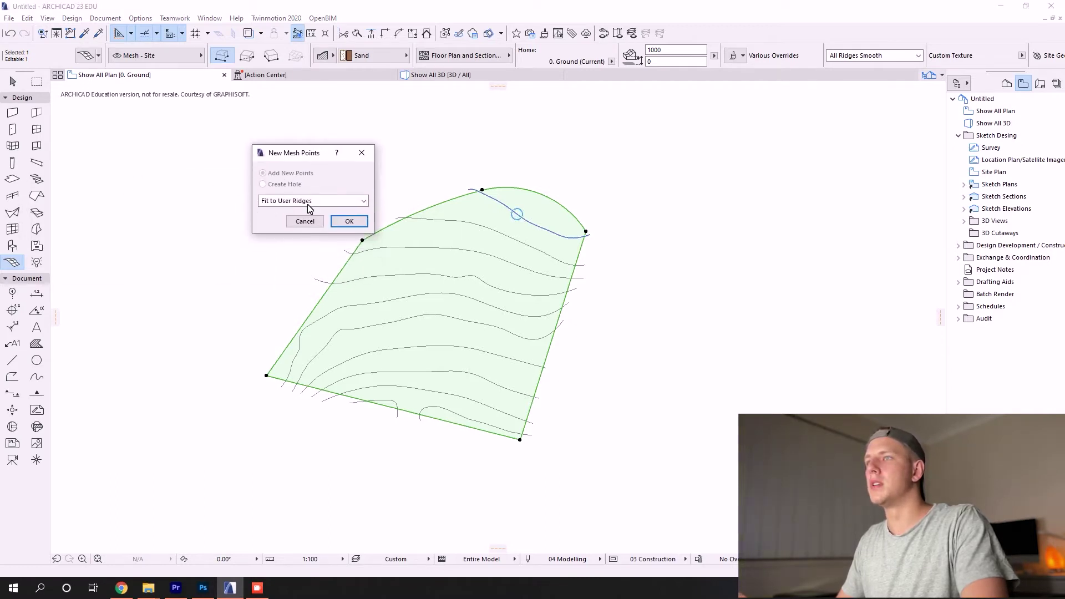
left_click(310, 200)
left_click(294, 221)
left_click(347, 219)
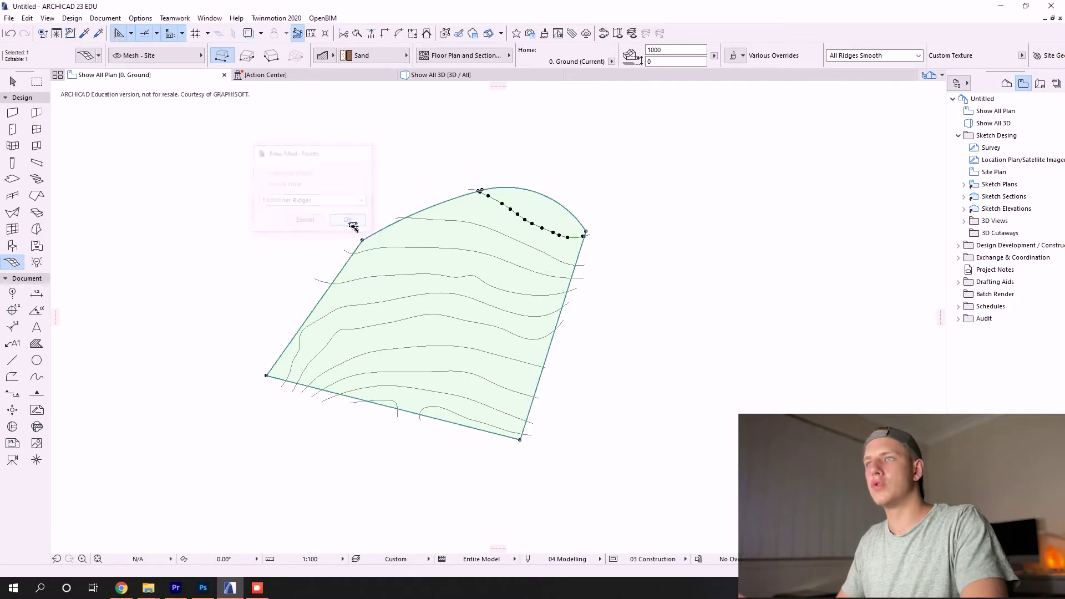
scroll(549, 224, "up", 4)
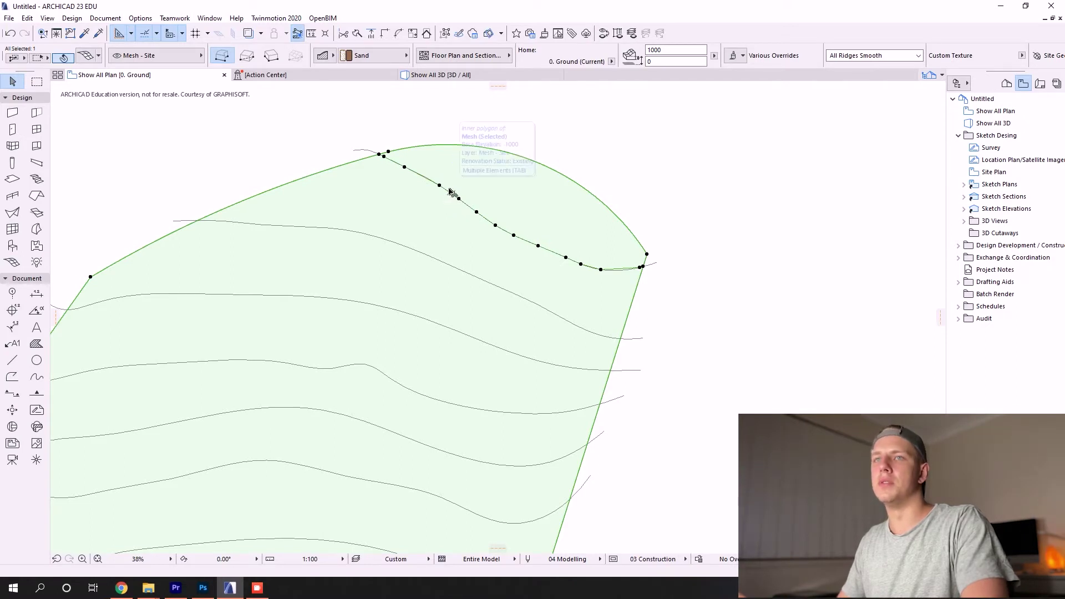
key("Escape")
scroll(487, 174, "down", 4)
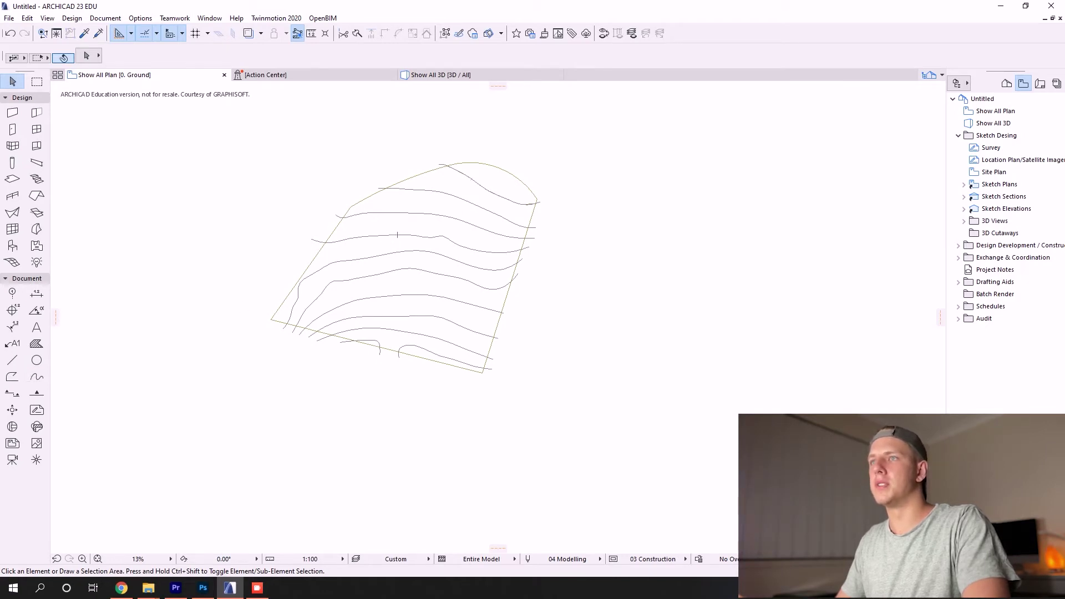
Select the site mesh again and add mesh points along the next six contour splines with the Magic Wand.
key("alt+Tab")
left_click(447, 207)
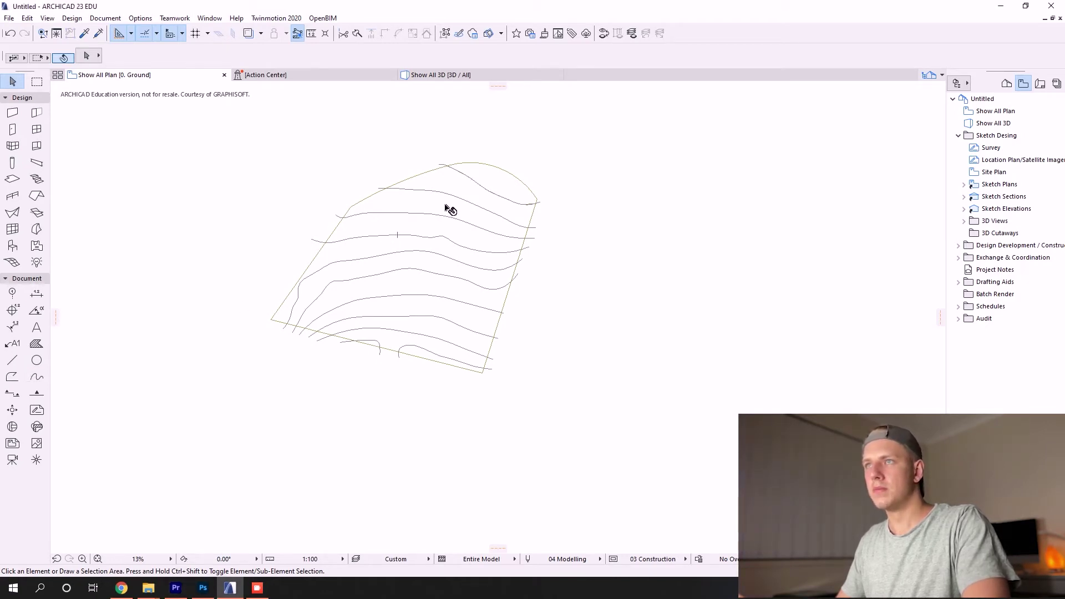
left_click(15, 262)
left_click(349, 222)
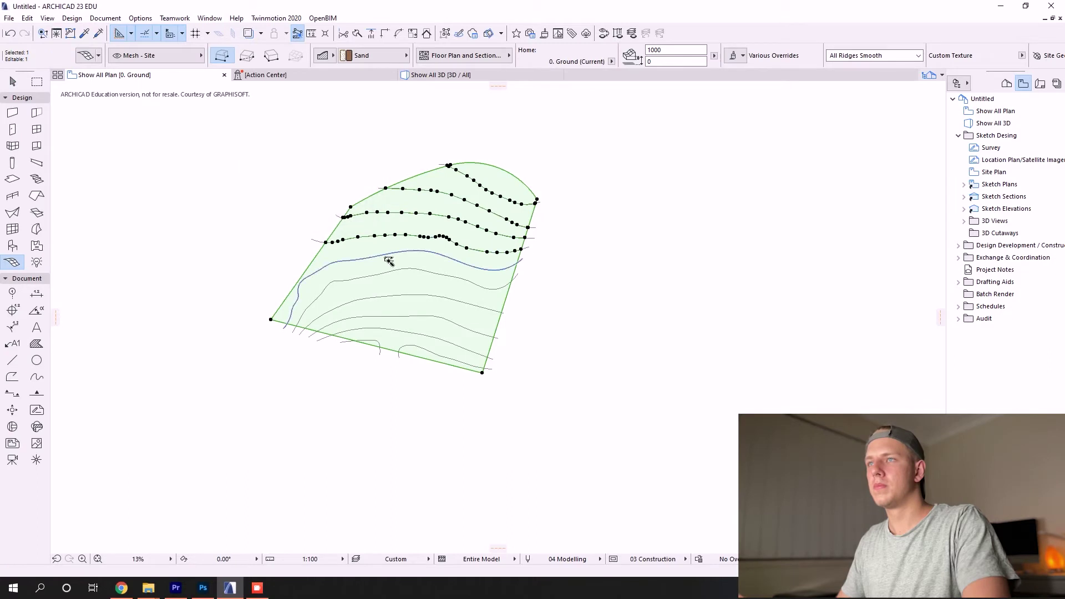
left_click(388, 259)
left_click(349, 221)
left_click(389, 273)
left_click(352, 223)
left_click(387, 297)
left_click(349, 221)
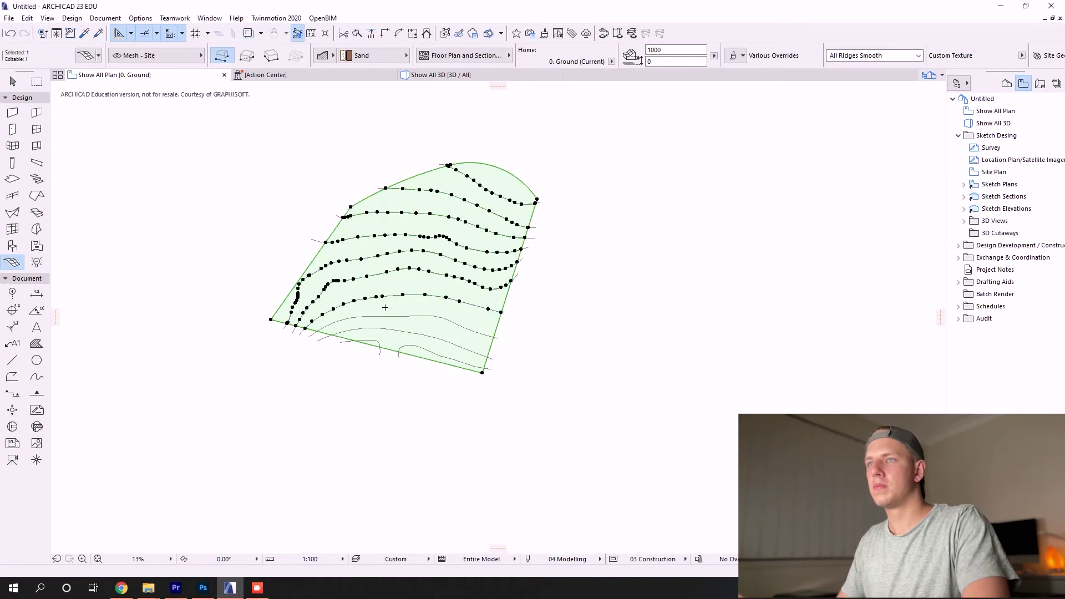
Add mesh points along the four remaining contour splines near the lower boundary with the Magic Wand and deselect the mesh.
left_click(385, 315)
left_click(349, 221)
key("Return")
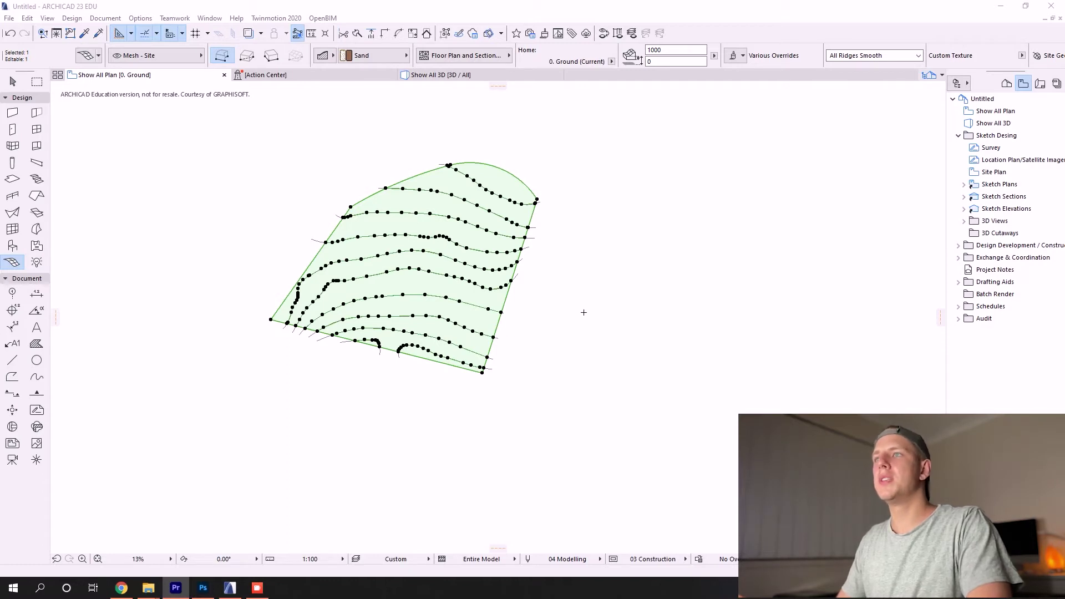
left_click(255, 222)
key("Escape")
key("Escape")
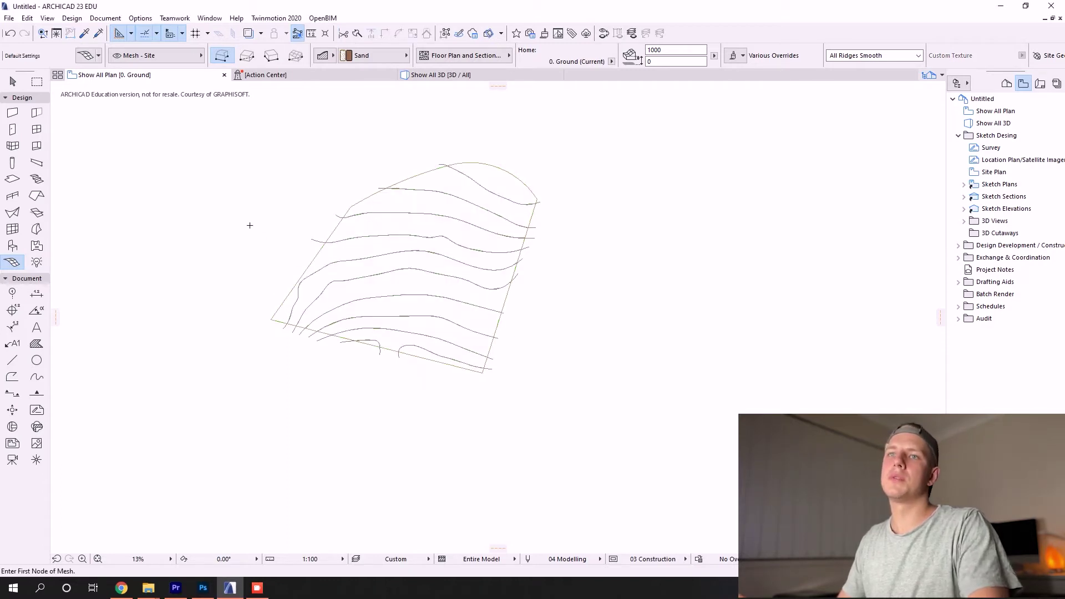
Select all the traced contour splines and delete them, keeping the site mesh.
left_click(40, 380)
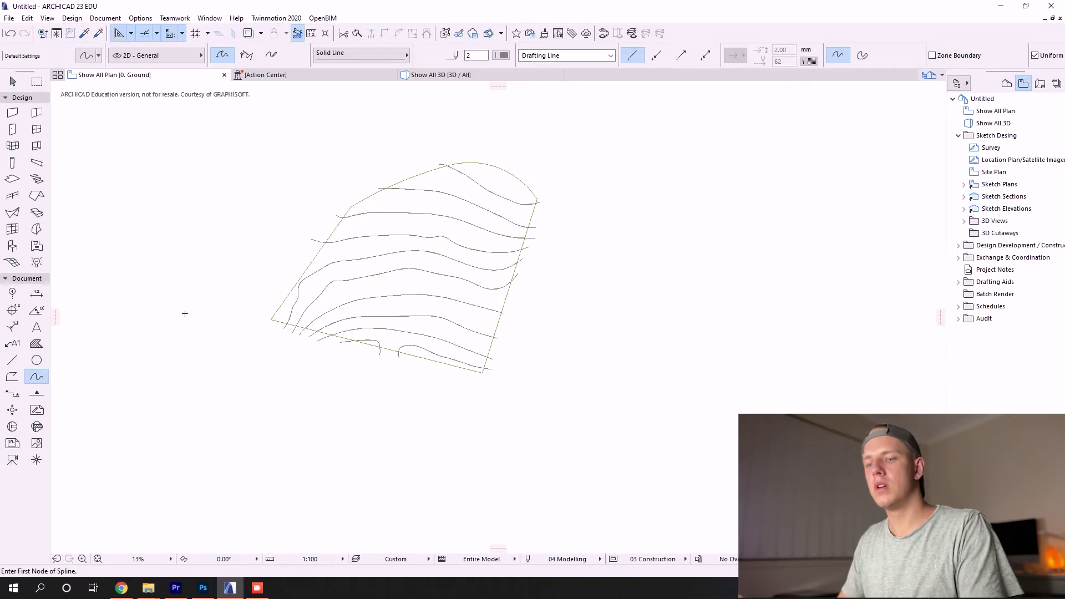
key("ctrl+a")
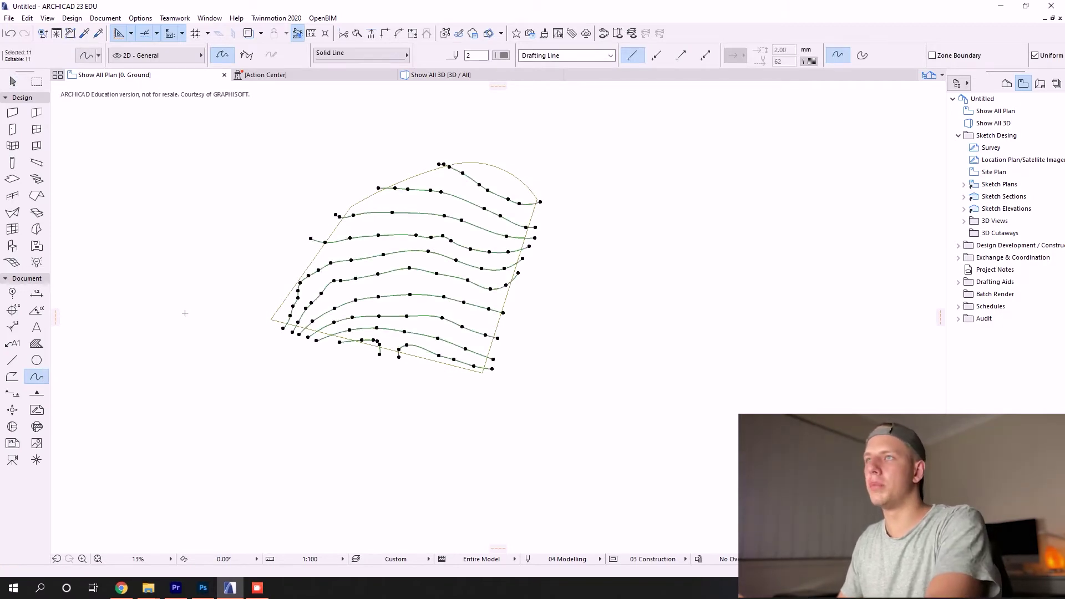
key("Escape")
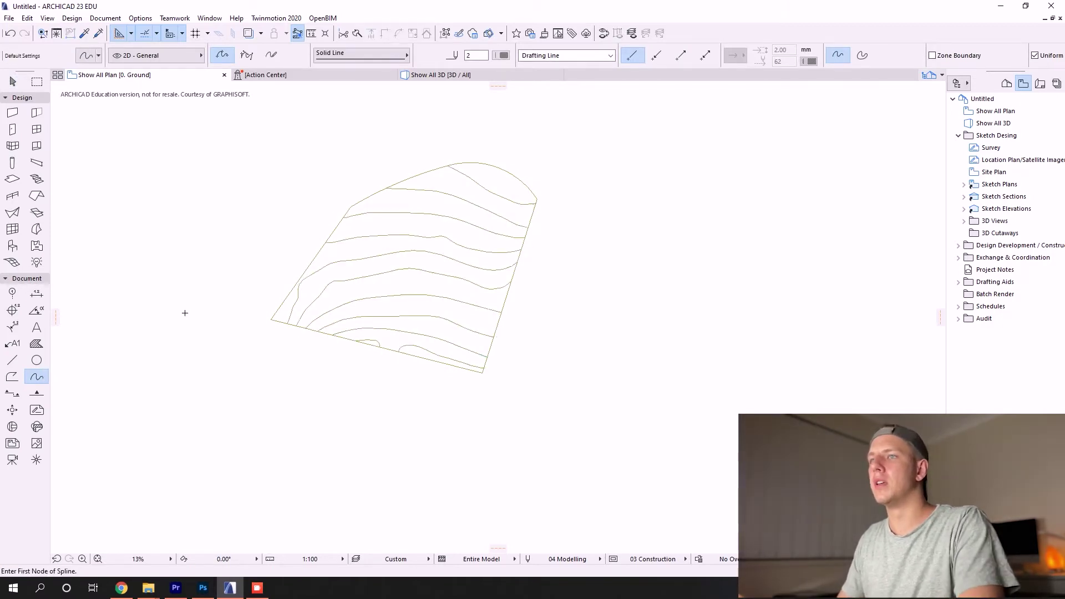
Check the contour ridges on the mesh in plan and switch to the Show All 3D view.
scroll(428, 252, "up", 1)
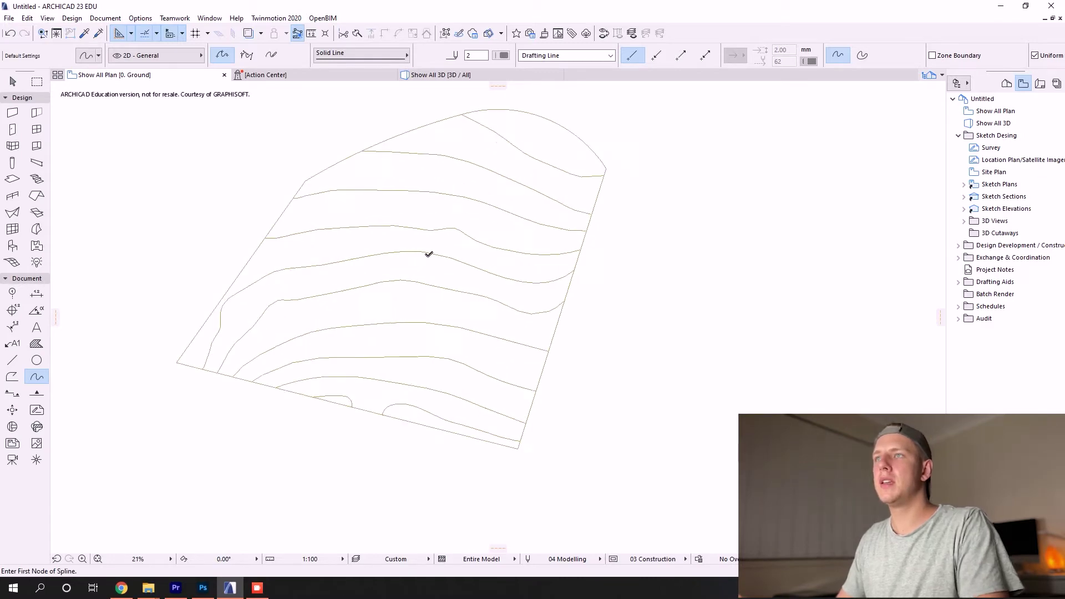
scroll(428, 252, "down", 2)
left_click(428, 77)
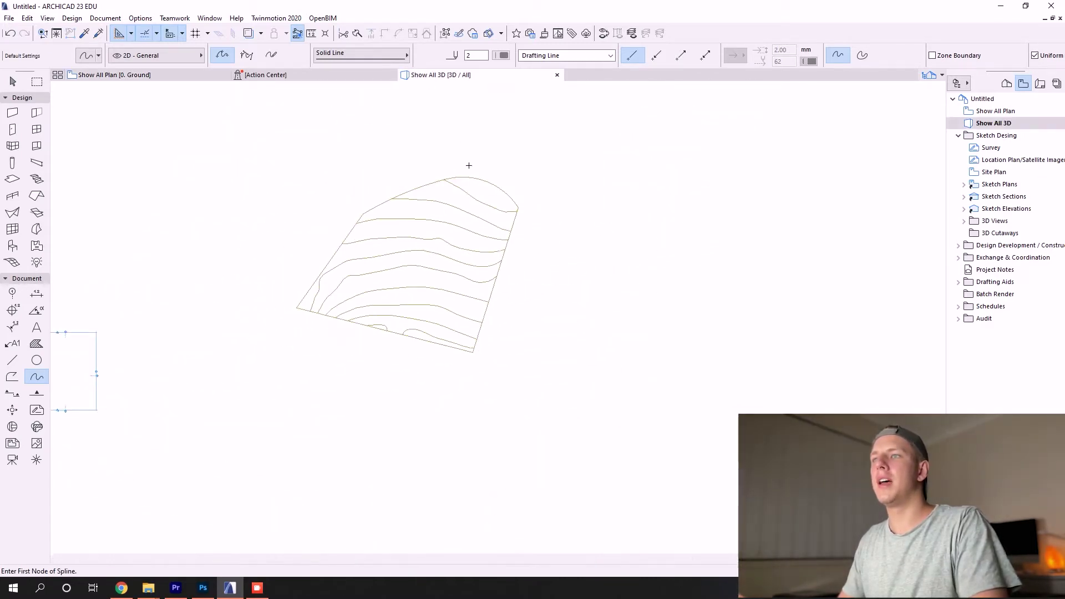
Inspect the site mesh in 3D, return to the Show All Plan view and check the mesh's contour points.
scroll(326, 348, "down", 3)
scroll(796, 320, "up", 5)
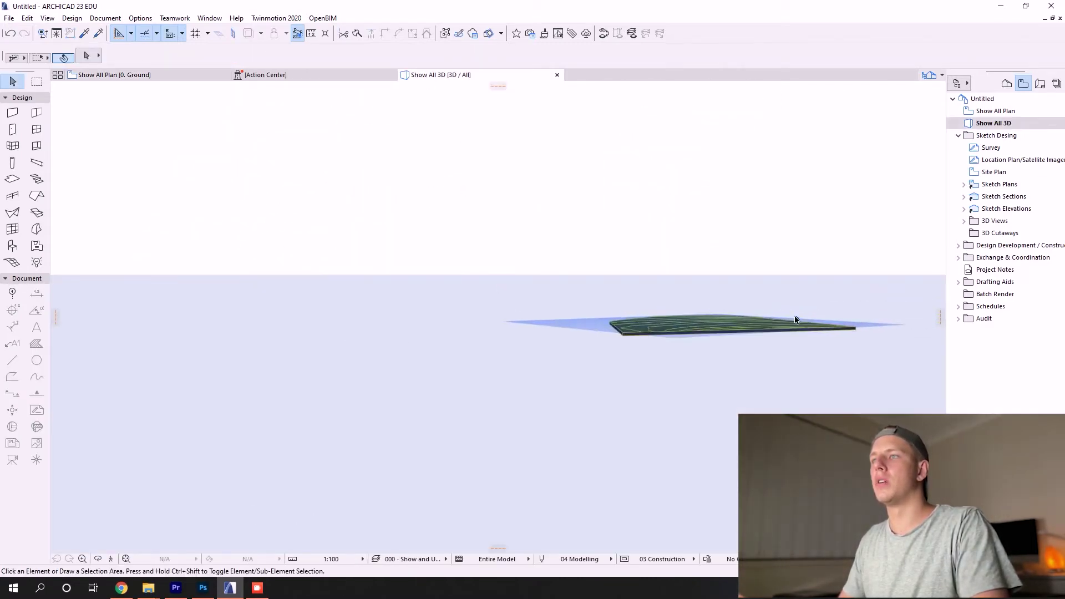
middle_click_drag(785, 331, 470, 373, "shift")
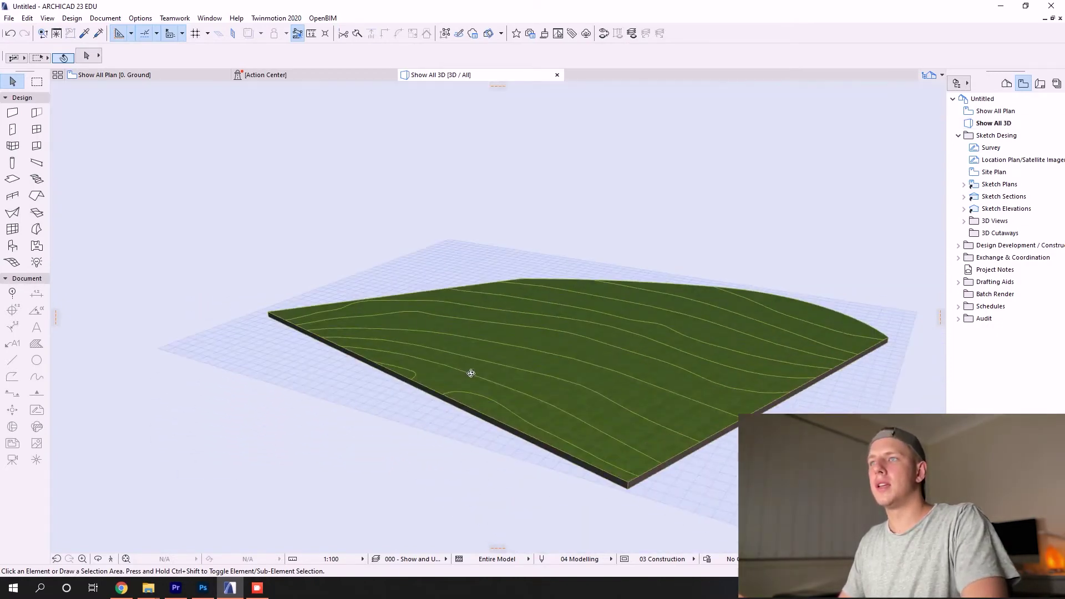
left_click(142, 77)
scroll(469, 193, "up", 3)
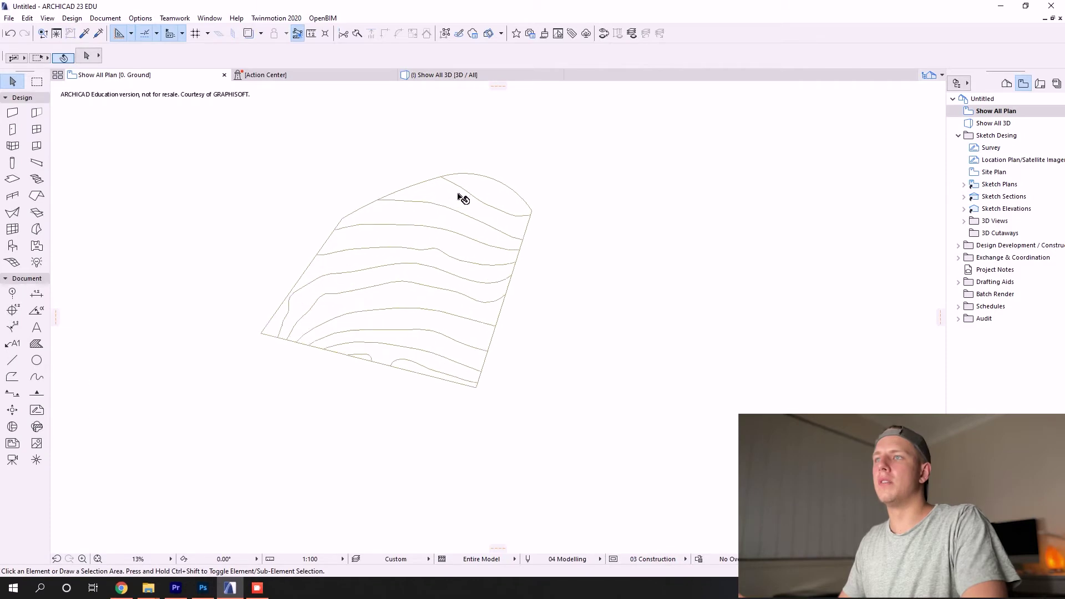
left_click(492, 182)
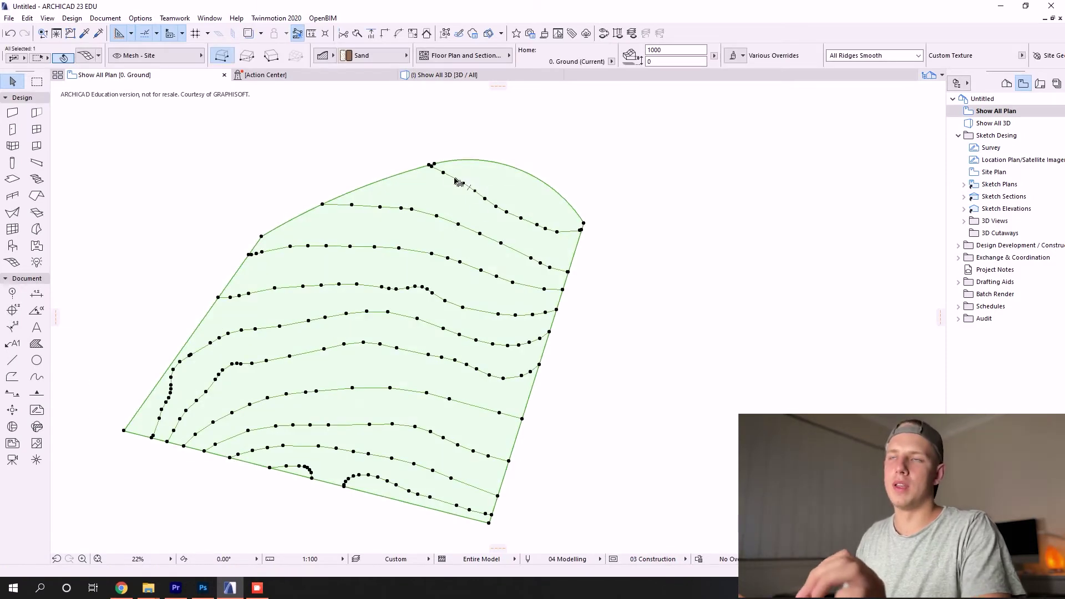
key("Escape")
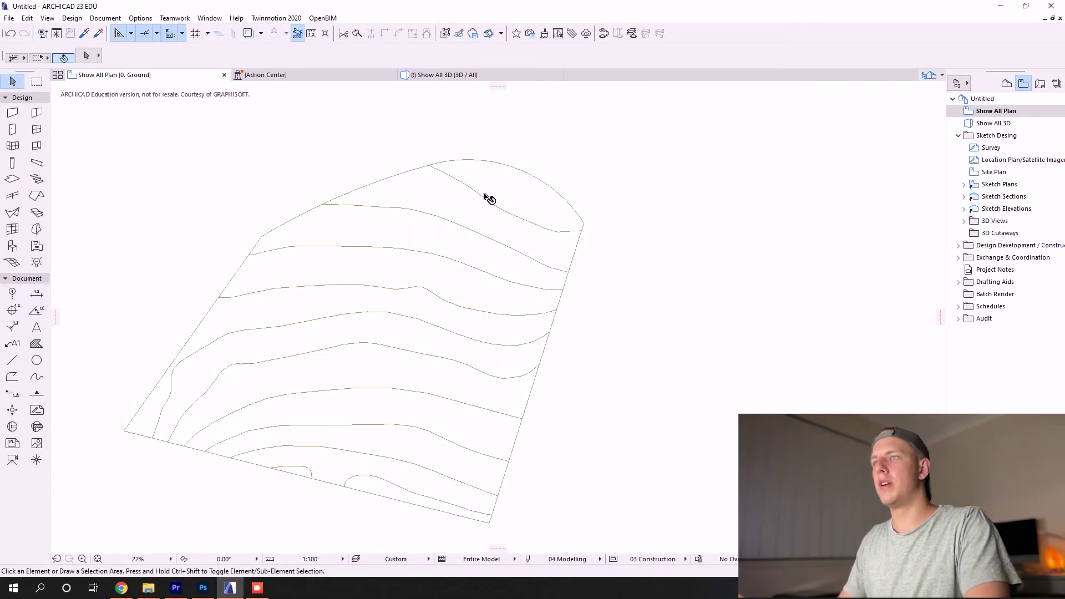
Show the /Image layer to read the contour heights on the satellite map and hide the layer again.
left_click(355, 560)
left_click(481, 263)
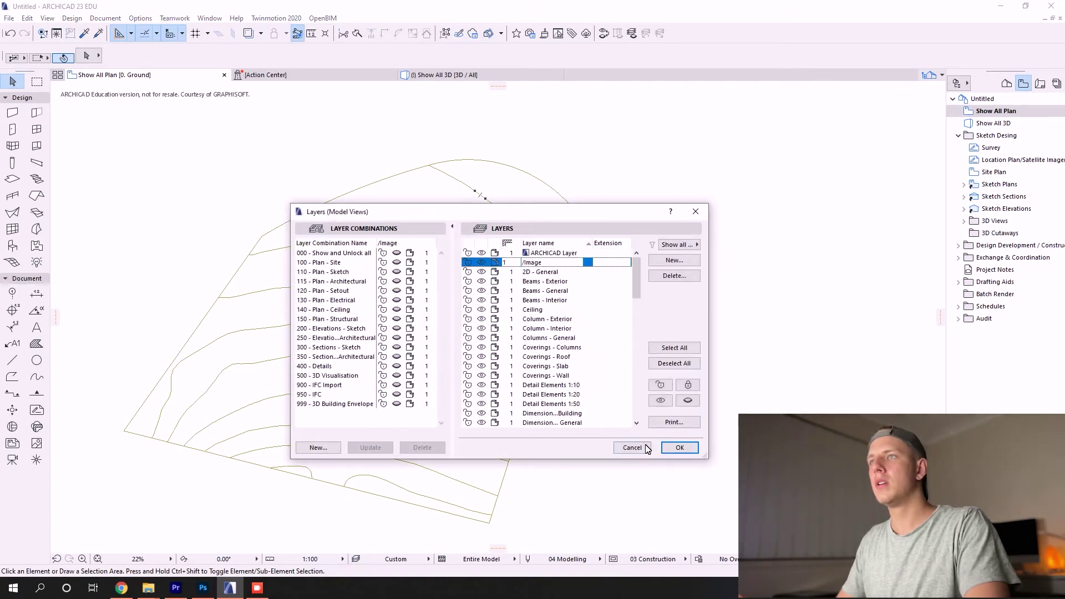
left_click(680, 447)
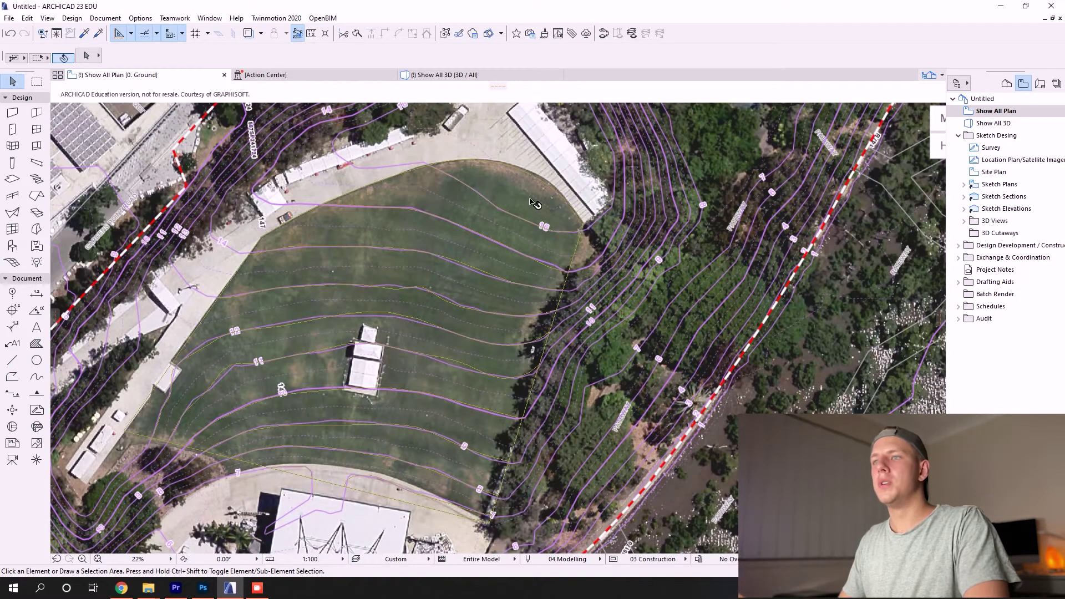
left_click(356, 560)
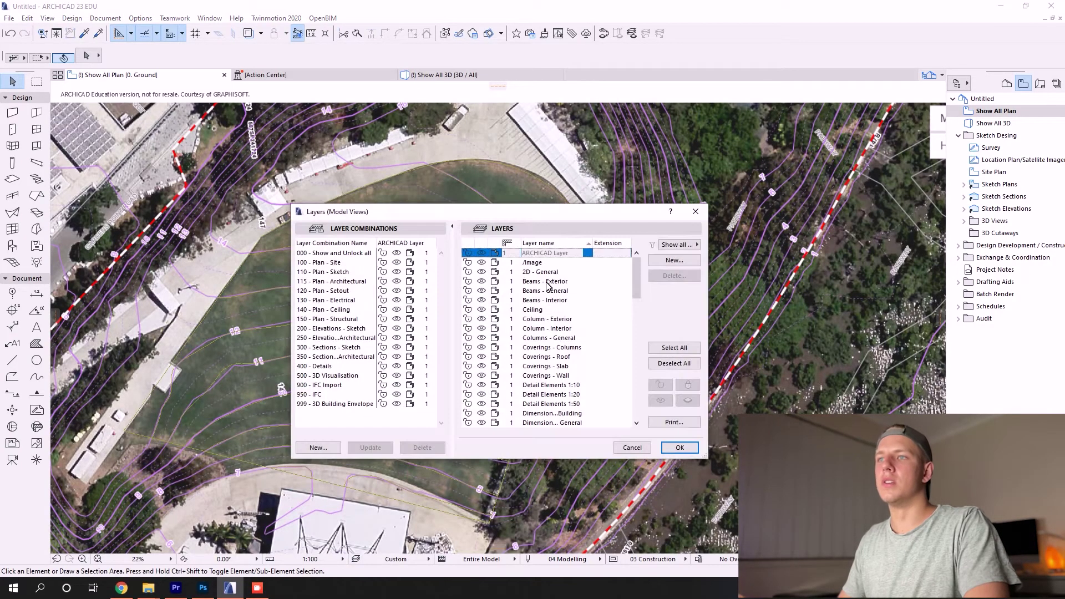
left_click(481, 263)
left_click(680, 447)
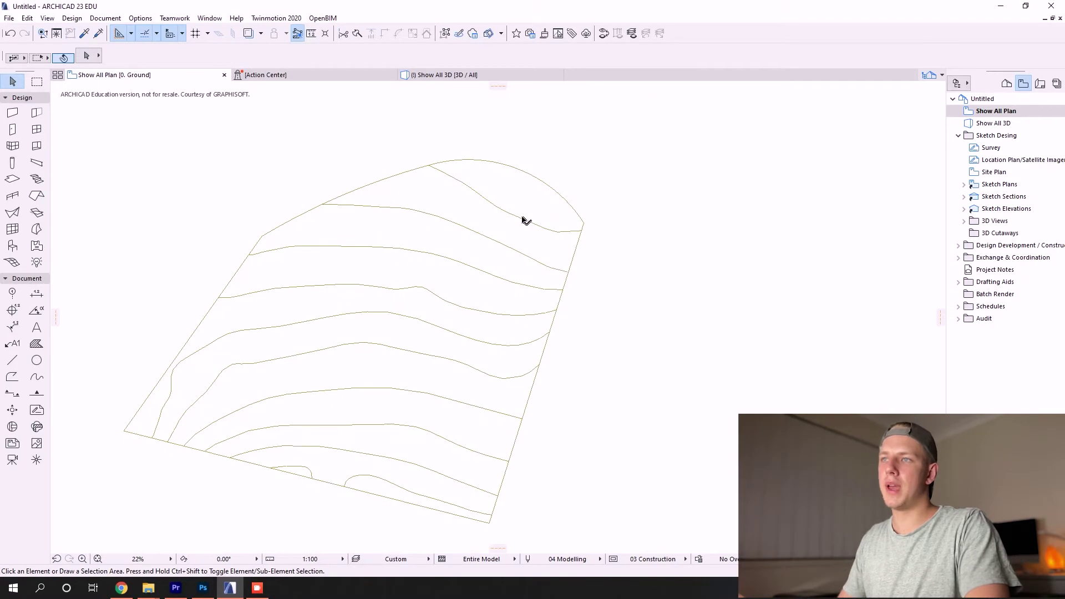
left_click(482, 203)
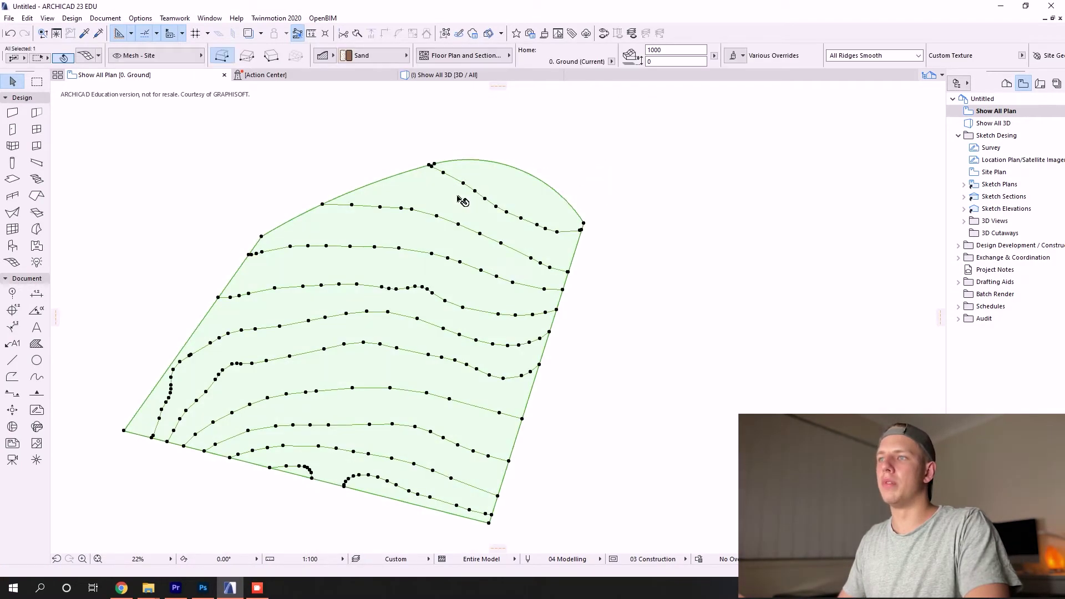
key("Escape")
left_click(412, 171)
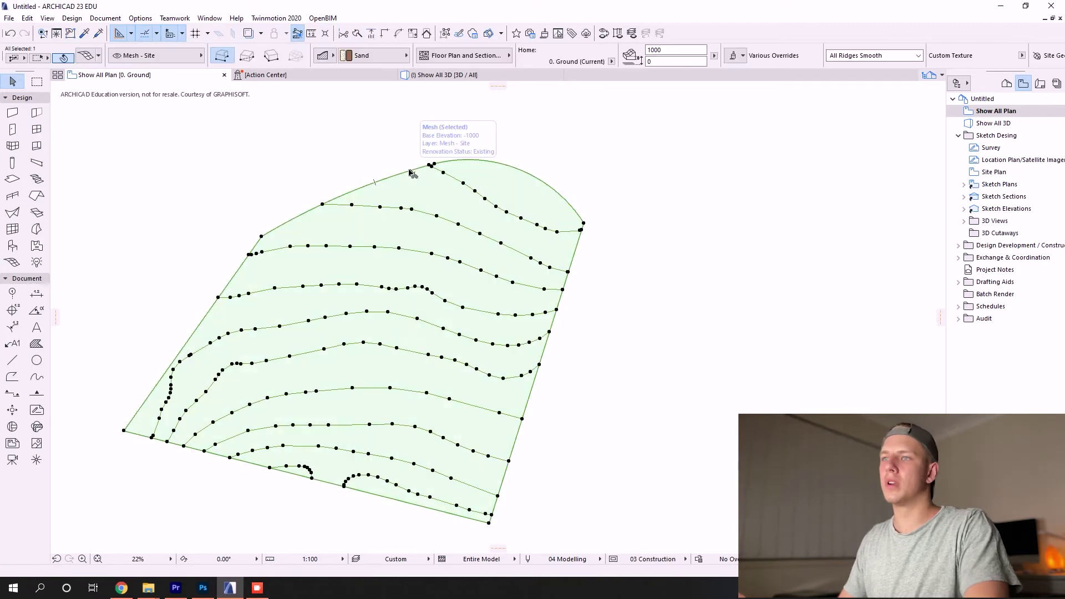
key("Escape")
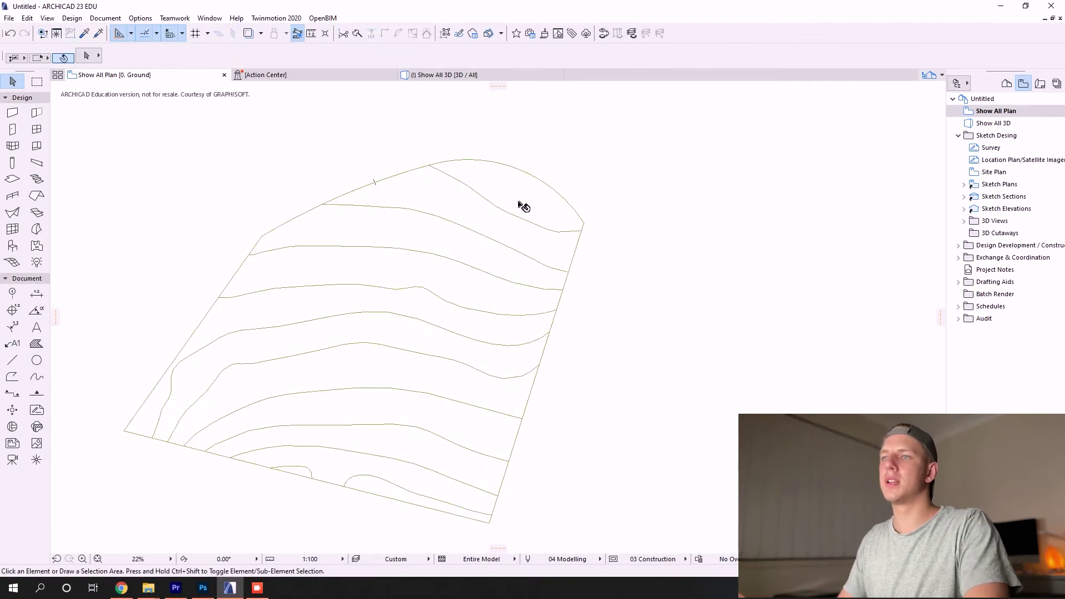
left_click(488, 202)
key("Escape")
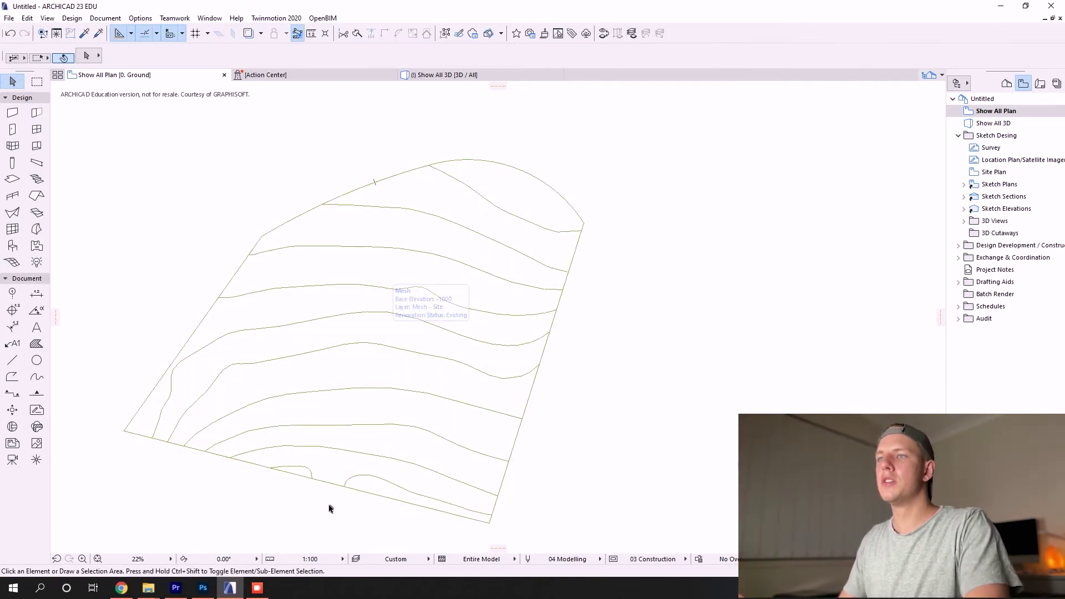
Set the mesh point height of the smallest contour arc at the lower boundary to 7000, applied to all its points.
left_click(310, 472)
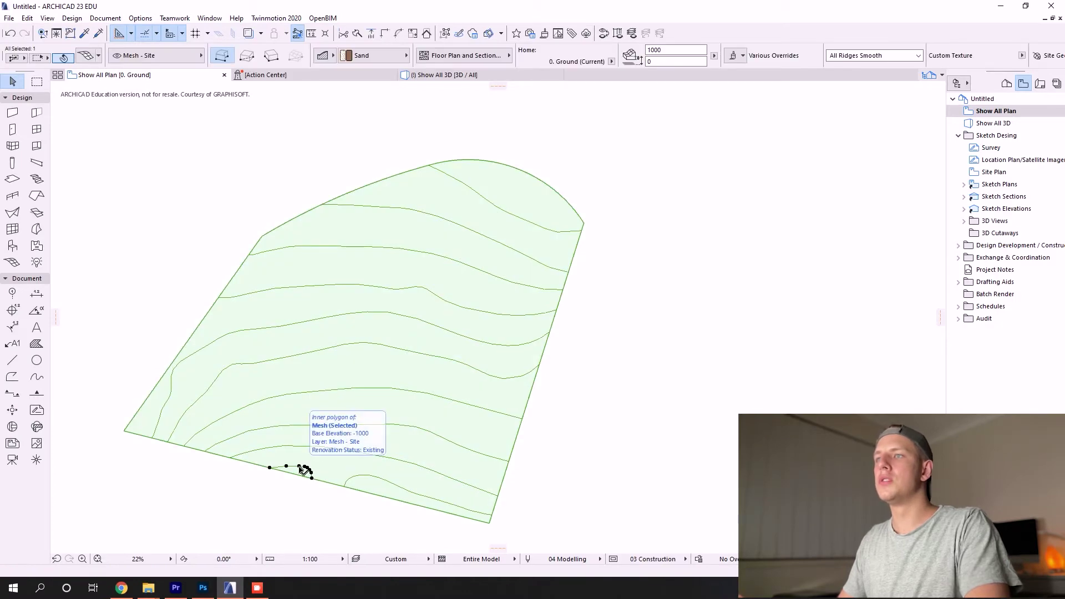
scroll(302, 468, "up", 3)
left_click(300, 466)
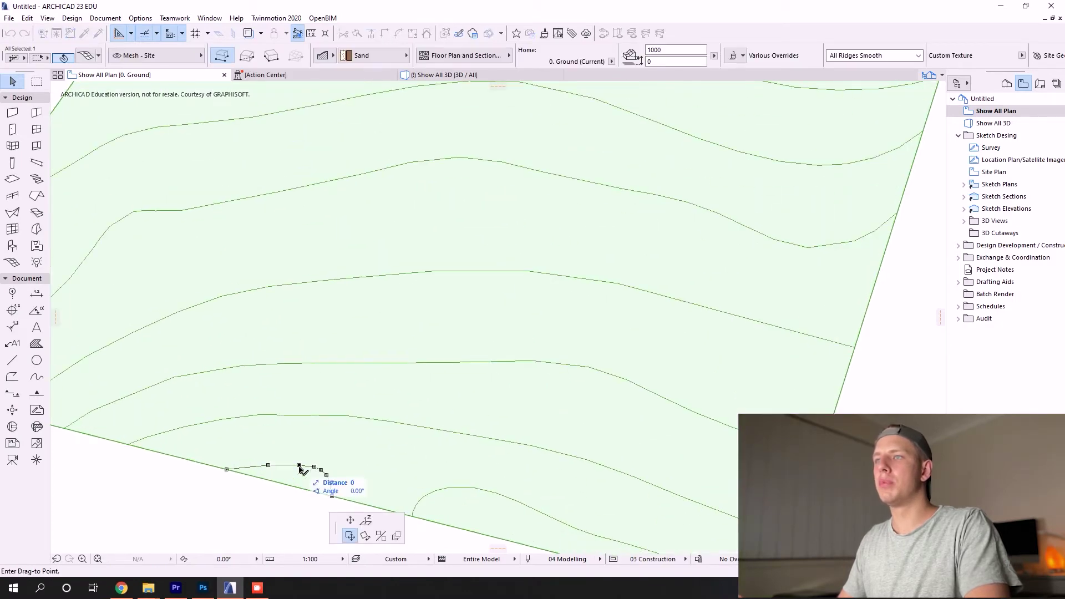
left_click(366, 520)
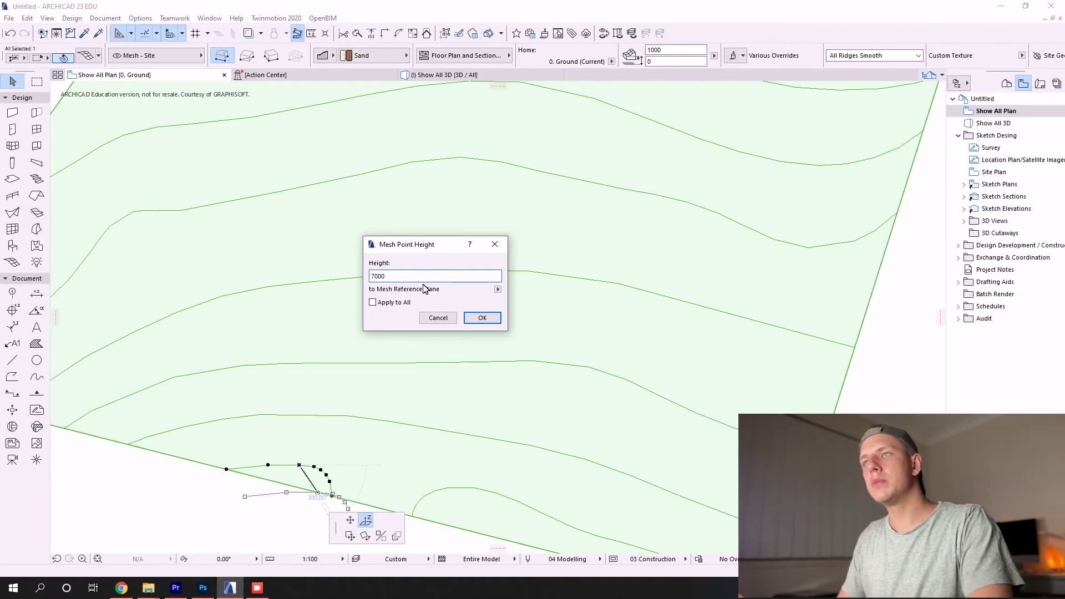
left_click(373, 302)
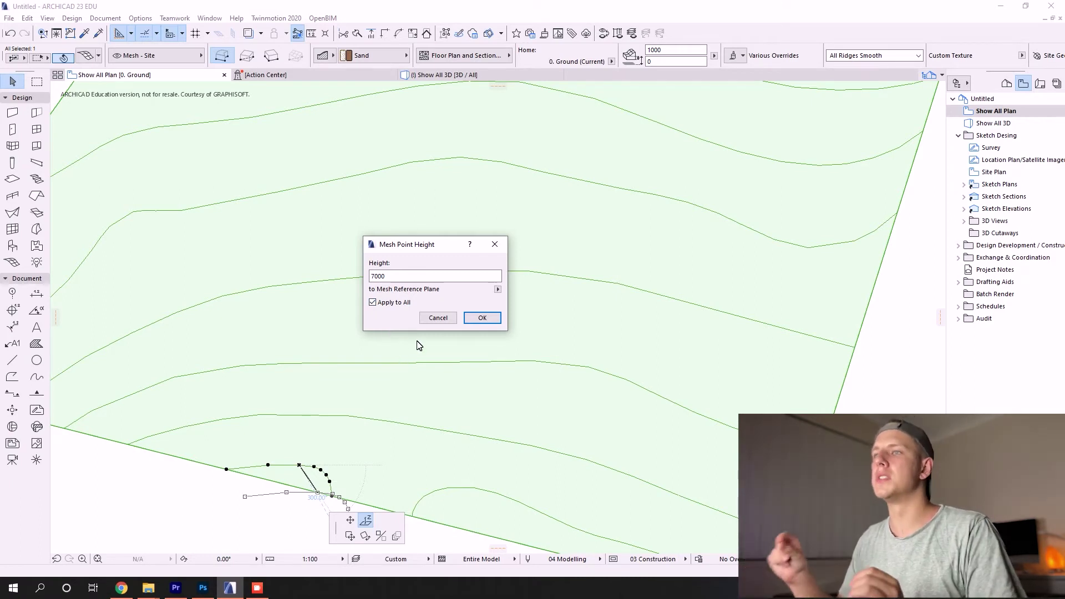
left_click(480, 318)
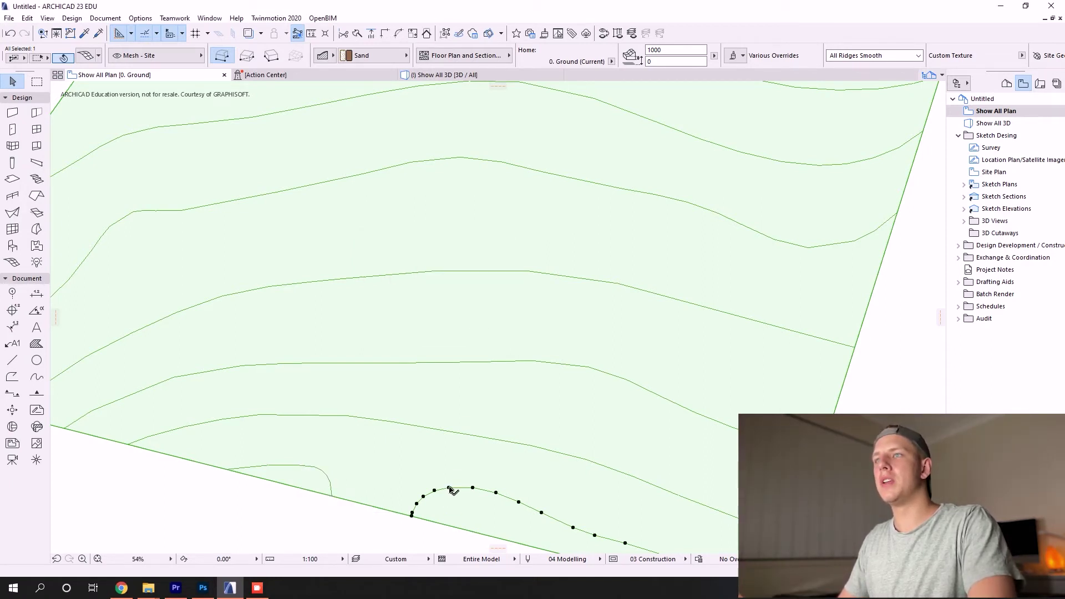
Raise all points of the neighbouring curved contour along the lower boundary to a height of 7000.
left_click(448, 489)
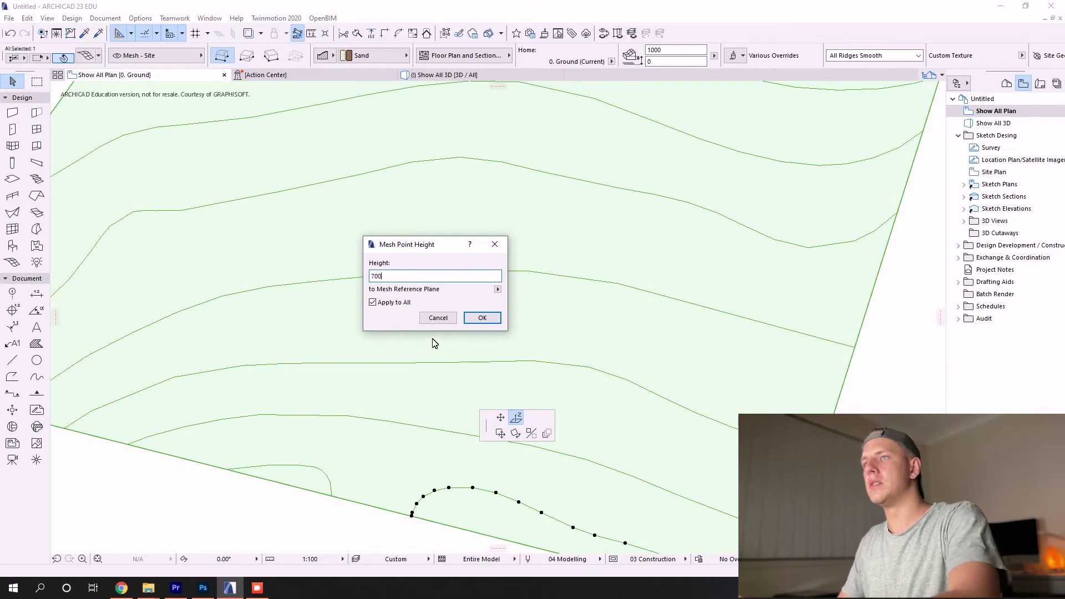
left_click(478, 318)
scroll(494, 398, "down", 3)
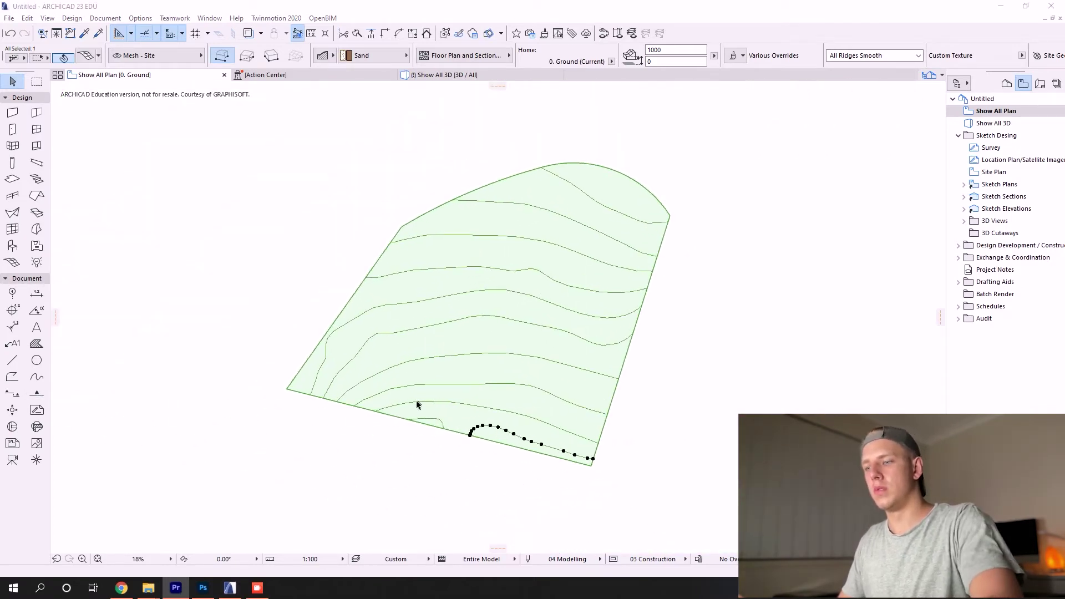
Set the contour just above the two lowest arcs to a height of 200 and edit the heights of the next two contours.
left_click(450, 406)
type("200")
left_click(471, 318)
scroll(490, 386, "down", 1)
left_click(492, 384)
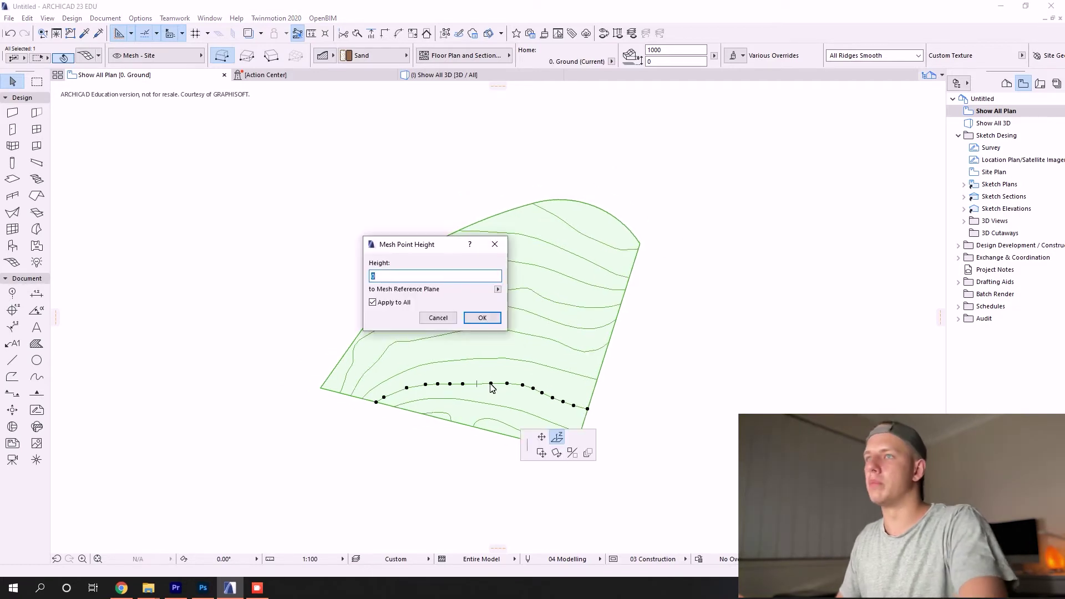
key("Escape")
left_click(454, 361)
left_click(454, 361)
Set the mesh point heights of the three middle contours, applying each height to all points of its contour.
left_click(498, 323)
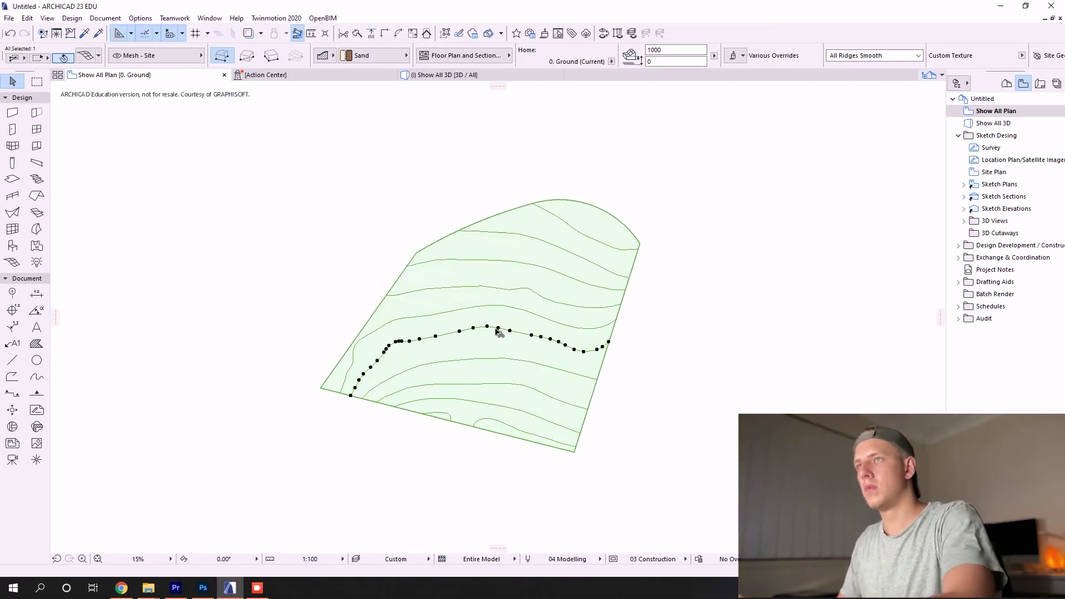
left_click(487, 330)
left_click(486, 330)
key("Return")
left_click(476, 309)
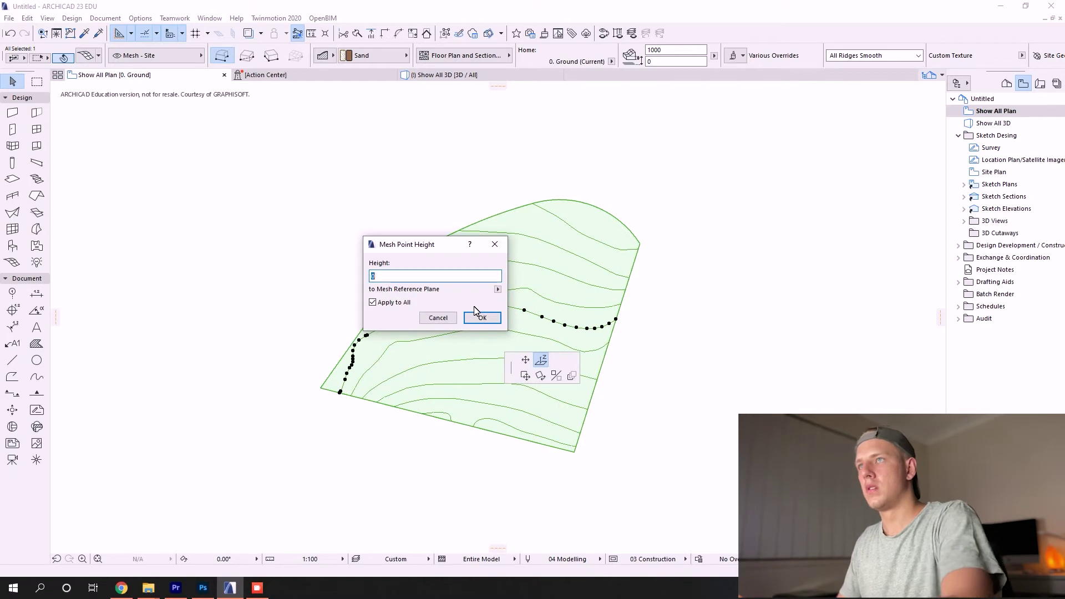
key("Return")
left_click(482, 287)
key("Return")
Set the three uppermost contours to heights of 1400, 9000 and 10000 from lower to upper, and deselect the mesh.
left_click(482, 261)
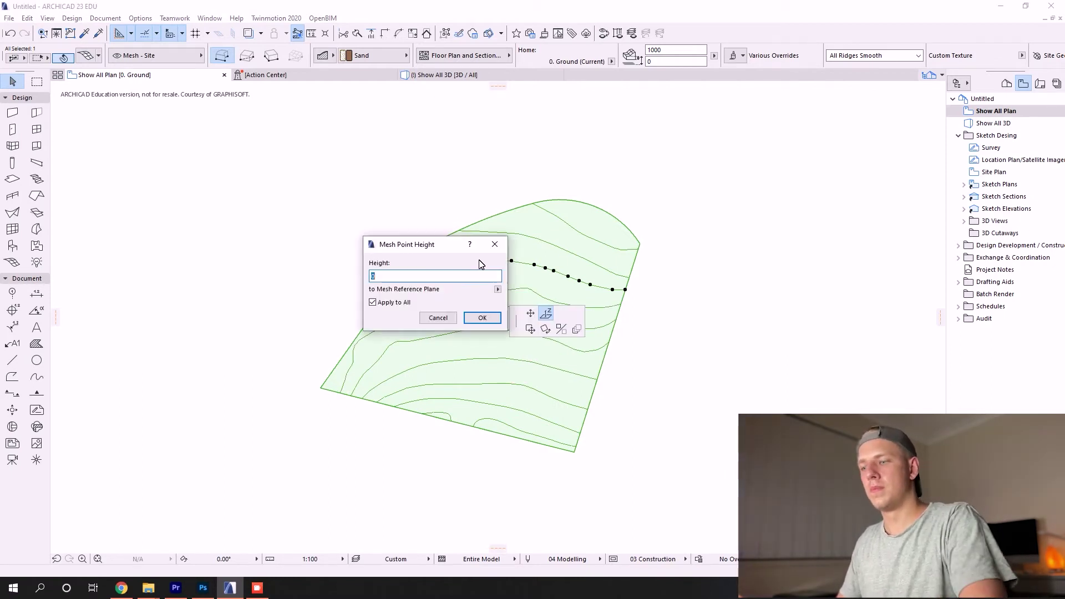
type("1400")
key("Return")
left_click(498, 233)
type("9000")
key("Return")
left_click(558, 216)
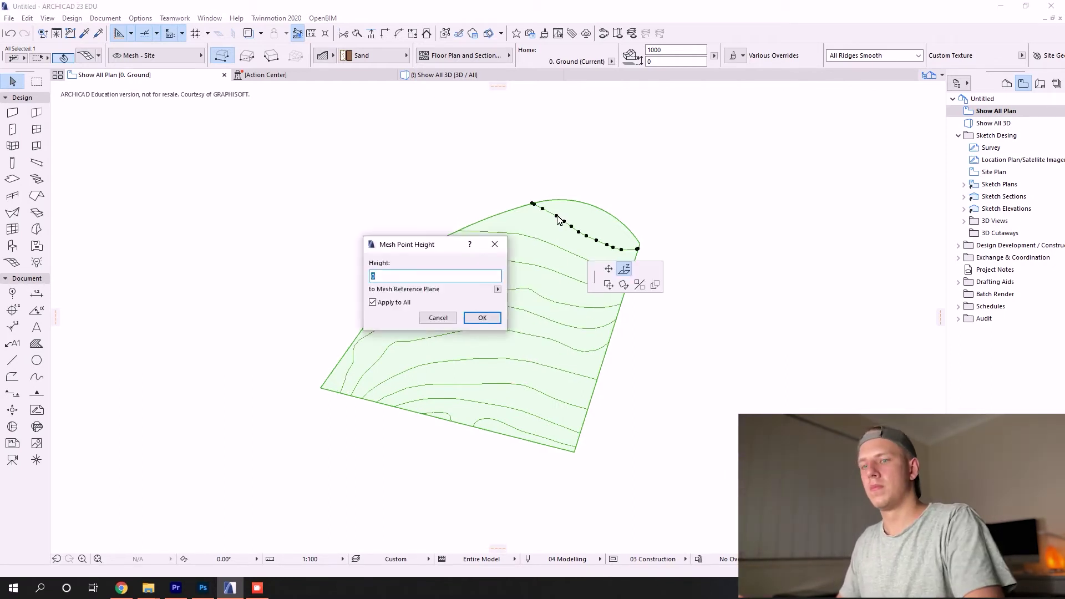
type("10000")
key("Return")
left_click(366, 300)
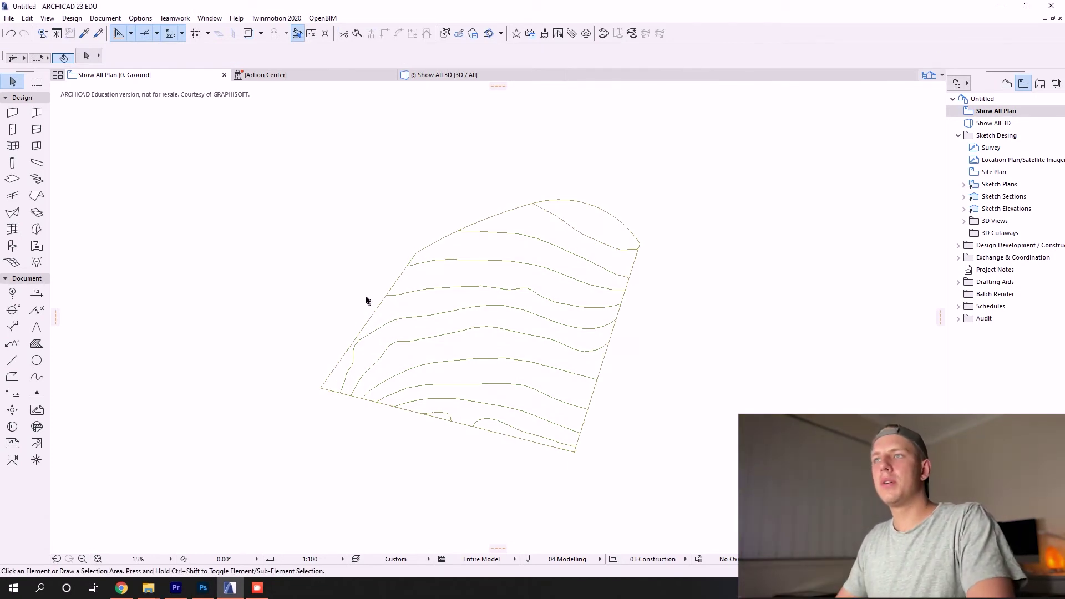
Select the mesh by its surface and set only its lower-right corner point to a height of 7000, without Apply to All.
left_click(528, 223)
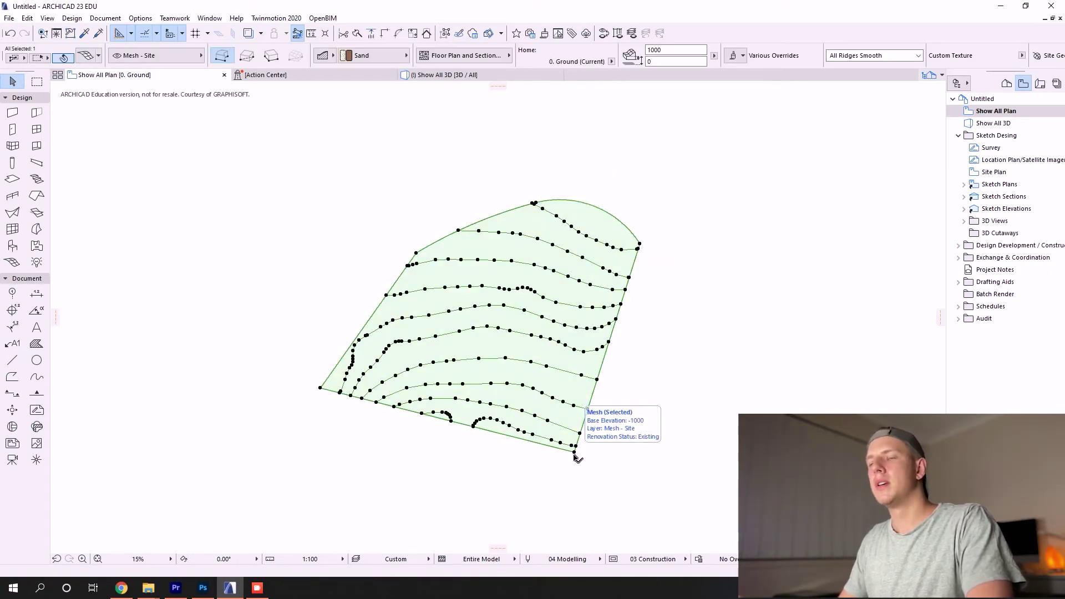
scroll(577, 456, "up", 4)
scroll(578, 454, "up", 5)
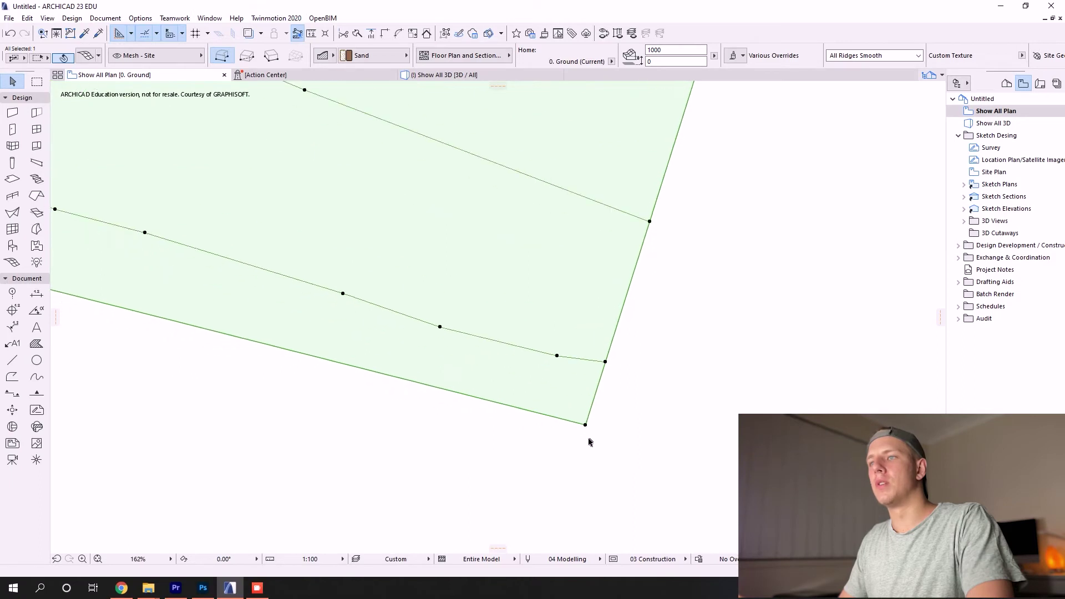
scroll(586, 415, "down", 4)
left_click(583, 414)
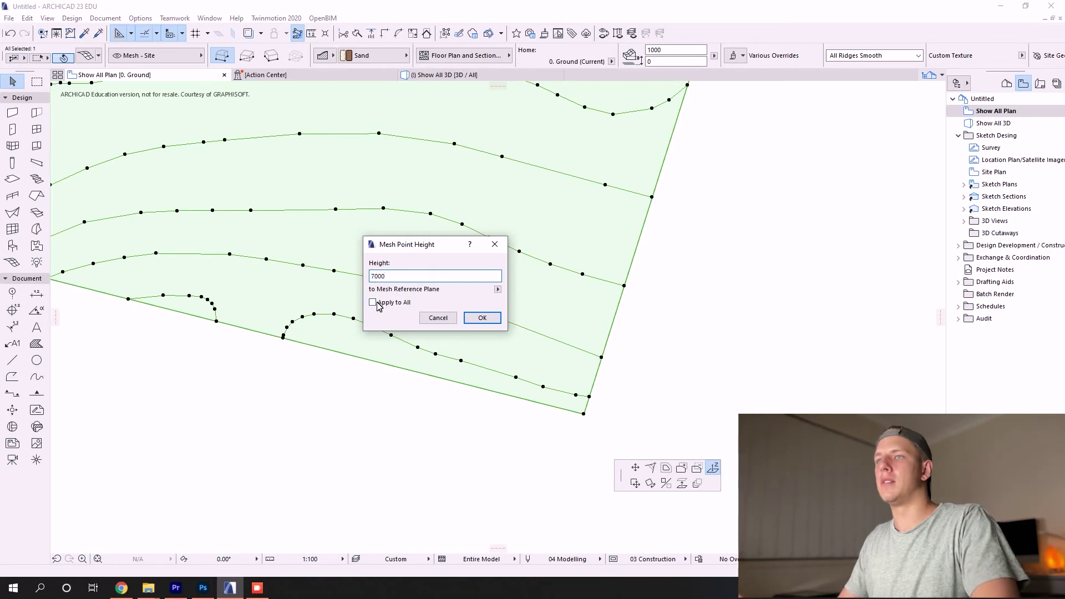
left_click(482, 318)
scroll(616, 378, "down", 10)
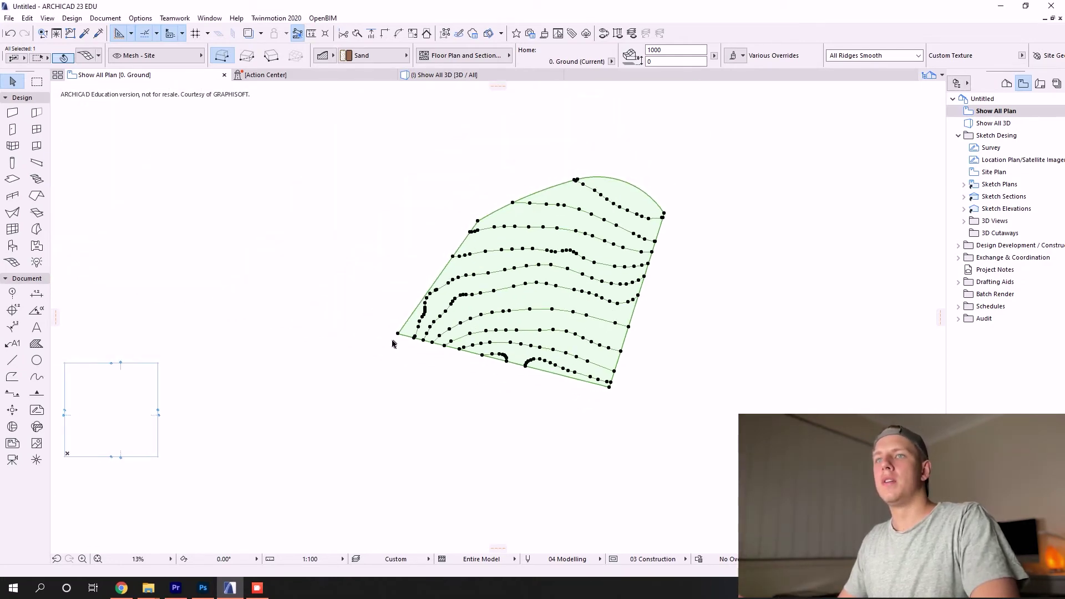
Set the height of the mesh's lower-left corner point without applying it to the other points.
scroll(399, 337, "up", 5)
left_click(397, 331)
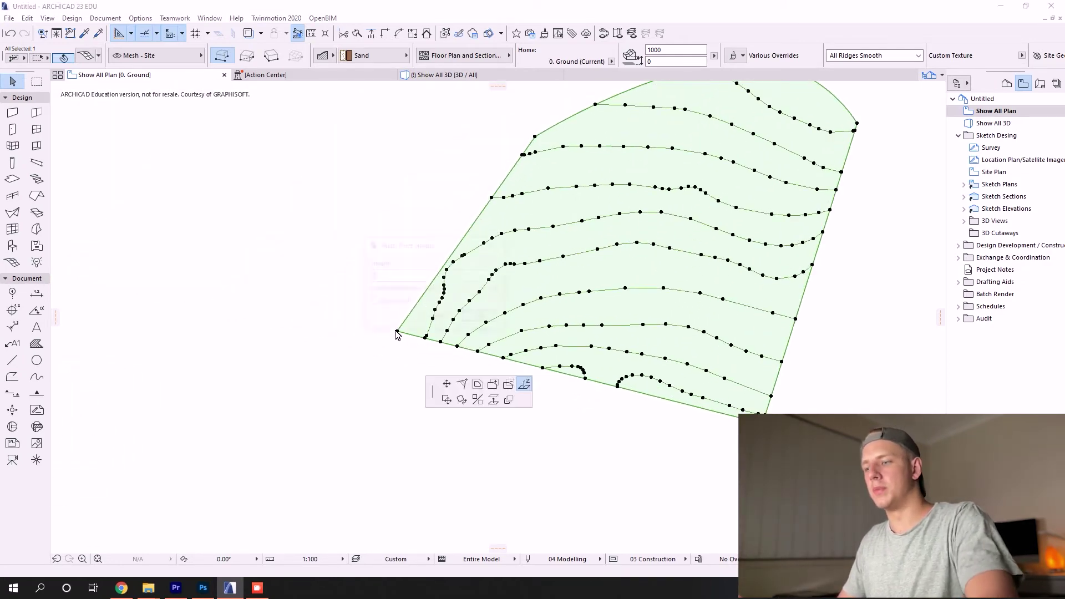
left_click(397, 331)
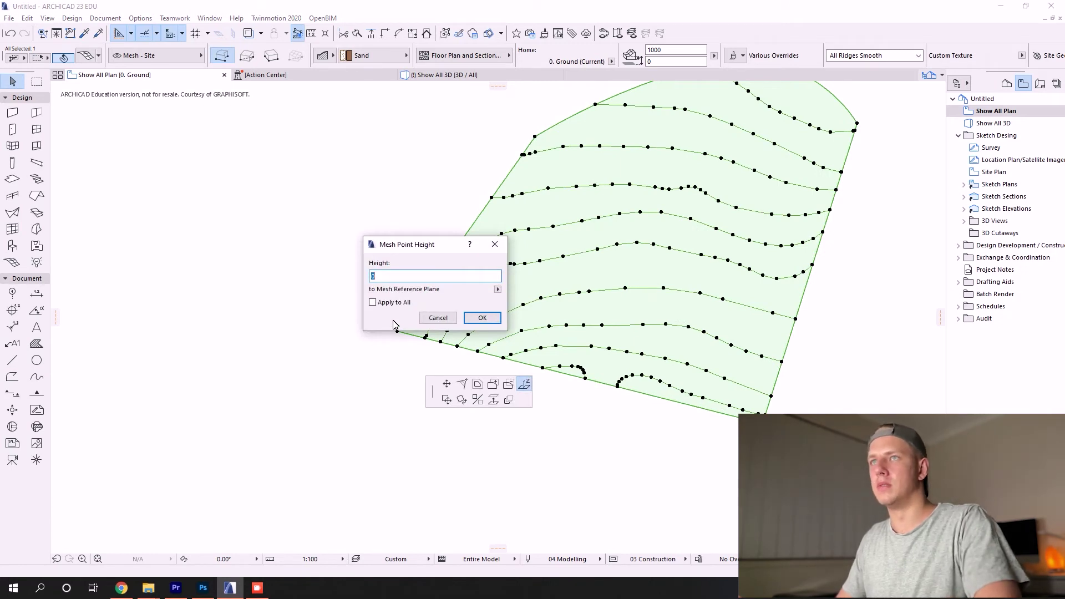
key("Return")
Set the height of the mesh's upper-left boundary corner, between the second and third contours from the top, for that point only.
middle_click_drag(630, 186, 532, 306)
scroll(471, 268, "up", 2)
left_click(429, 253)
left_click(429, 253)
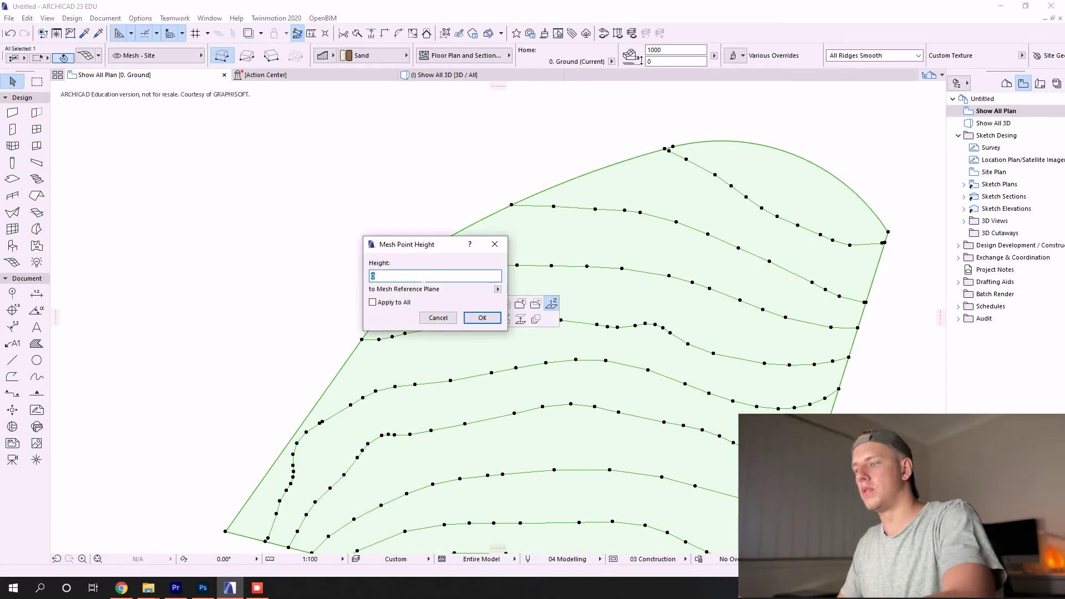
key("Return")
Set the height of the mesh's upper-right boundary corner point only, without Apply to All, and deselect the mesh.
scroll(420, 264, "down", 3)
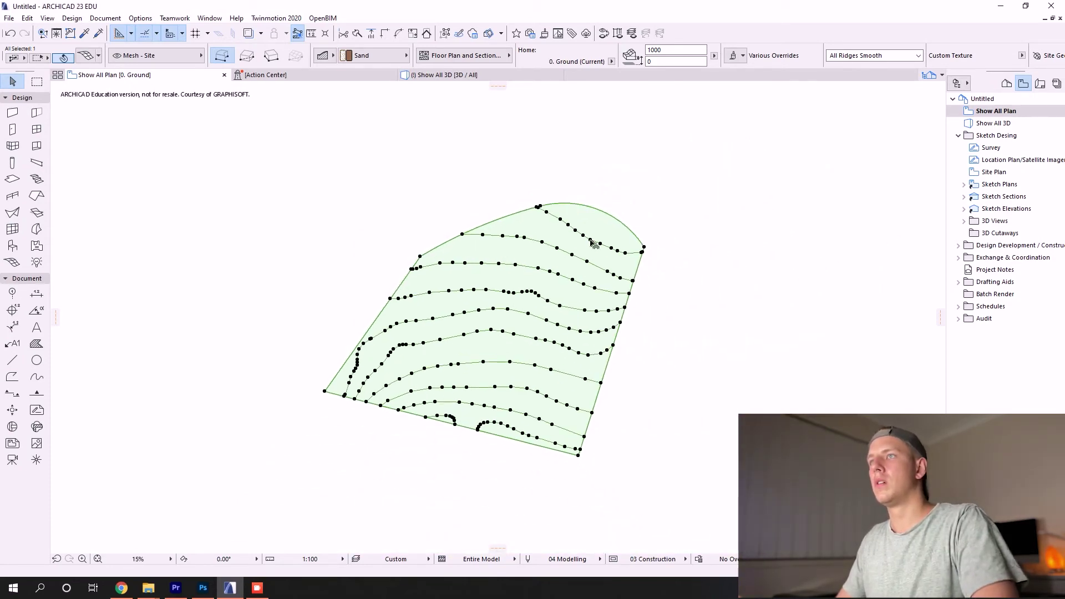
scroll(638, 289, "up", 2)
left_click(629, 255)
left_click(629, 256)
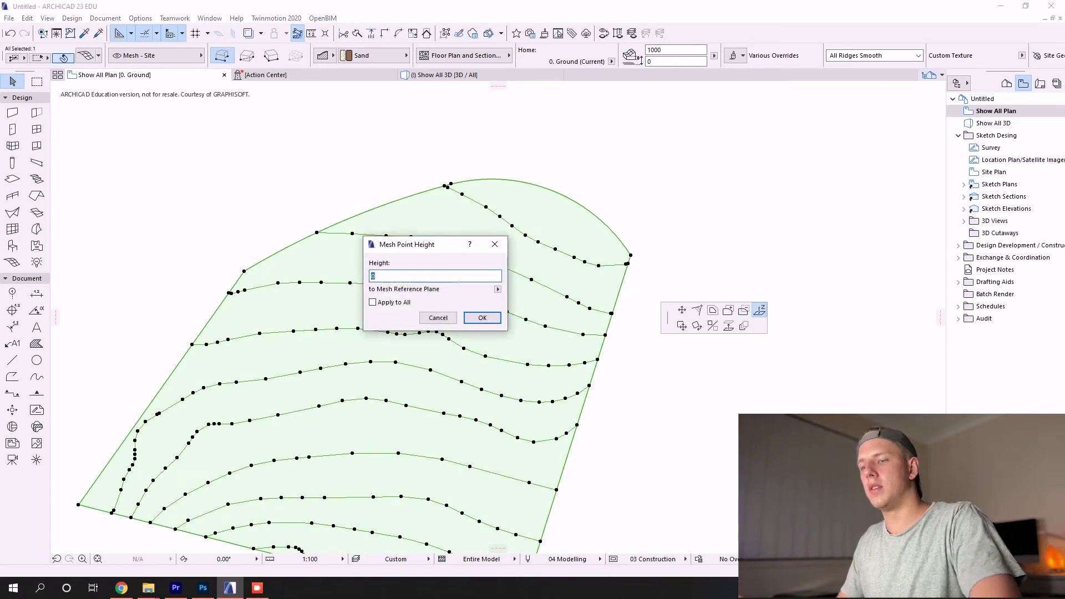
key("Return")
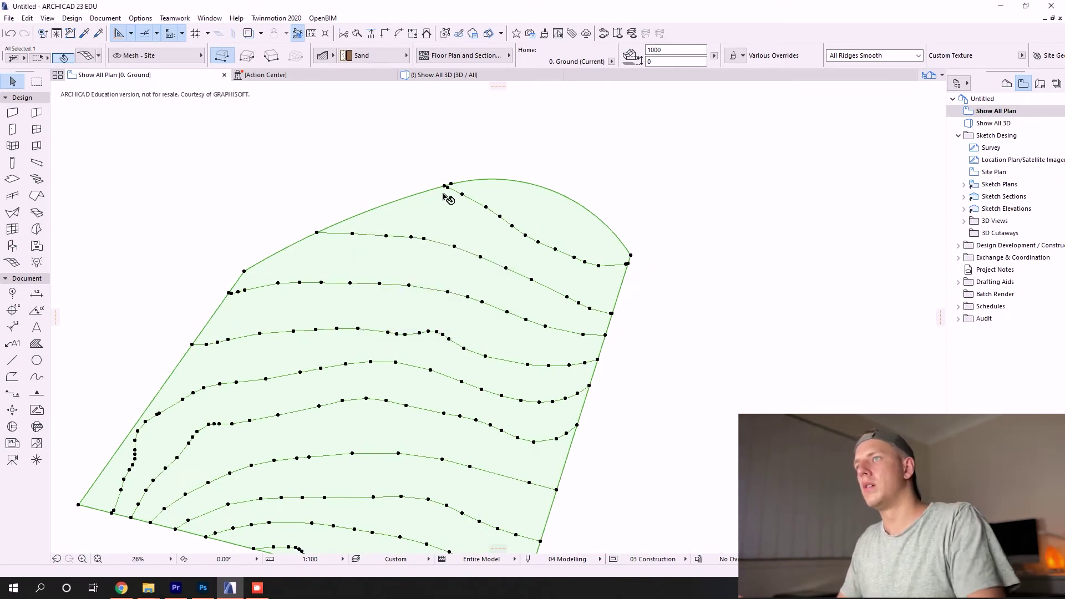
scroll(420, 242, "down", 4)
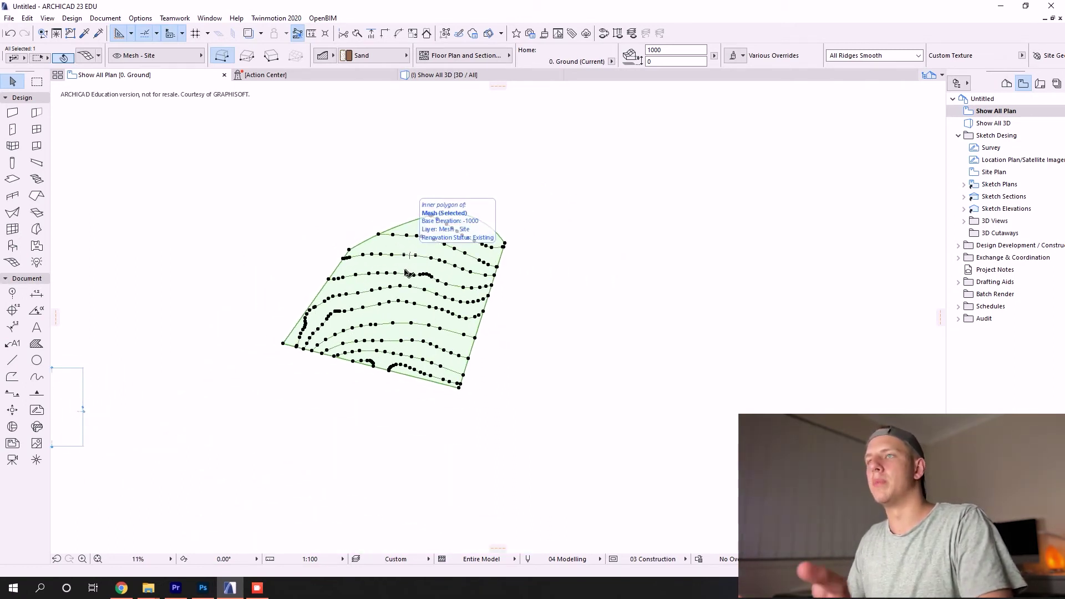
key("Escape")
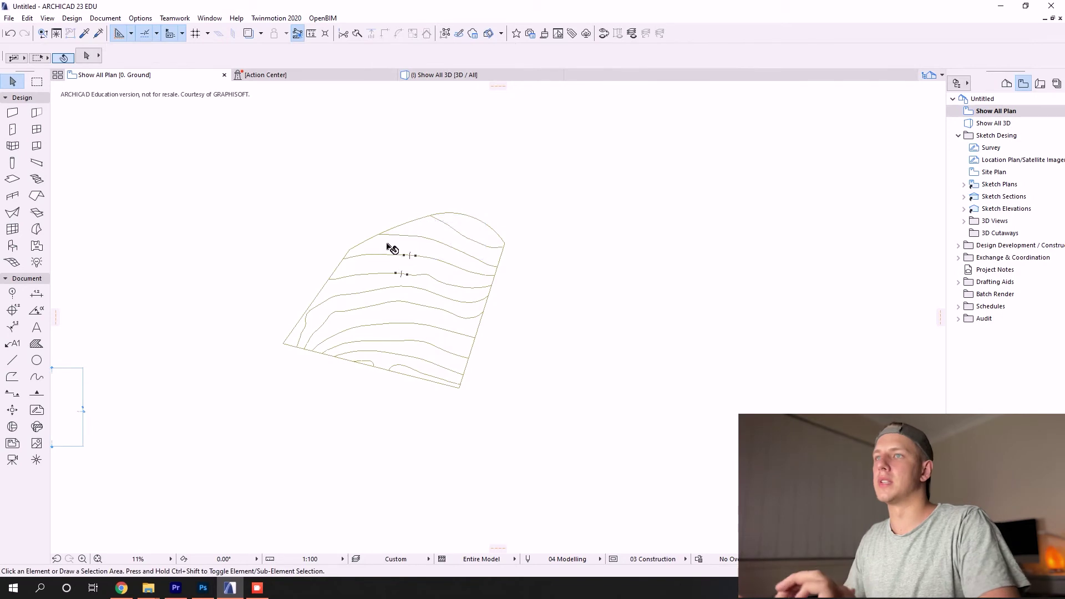
scroll(391, 245, "up", 5)
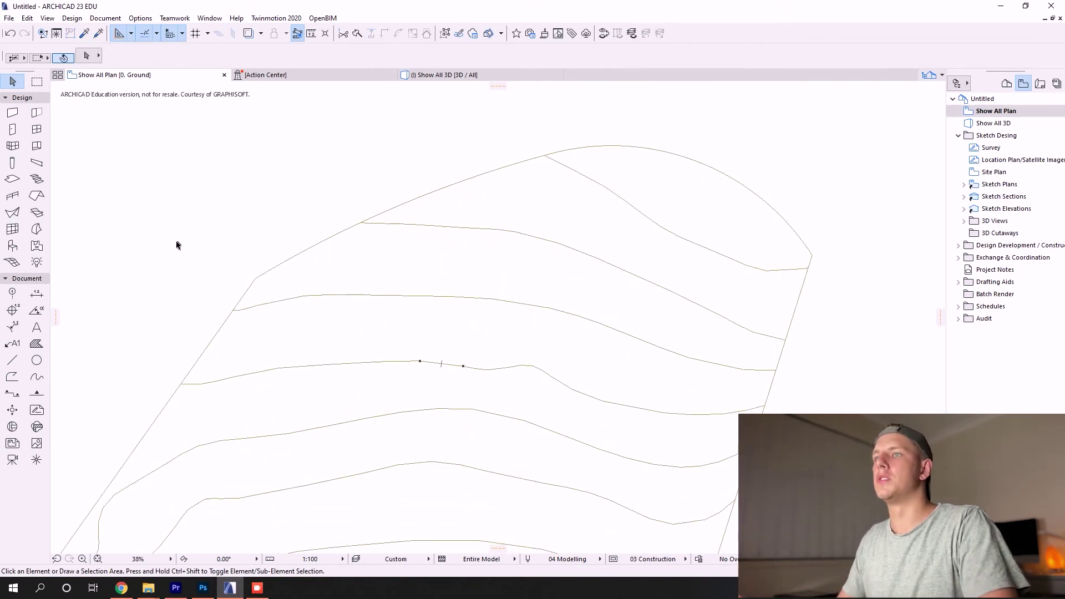
left_click(361, 224)
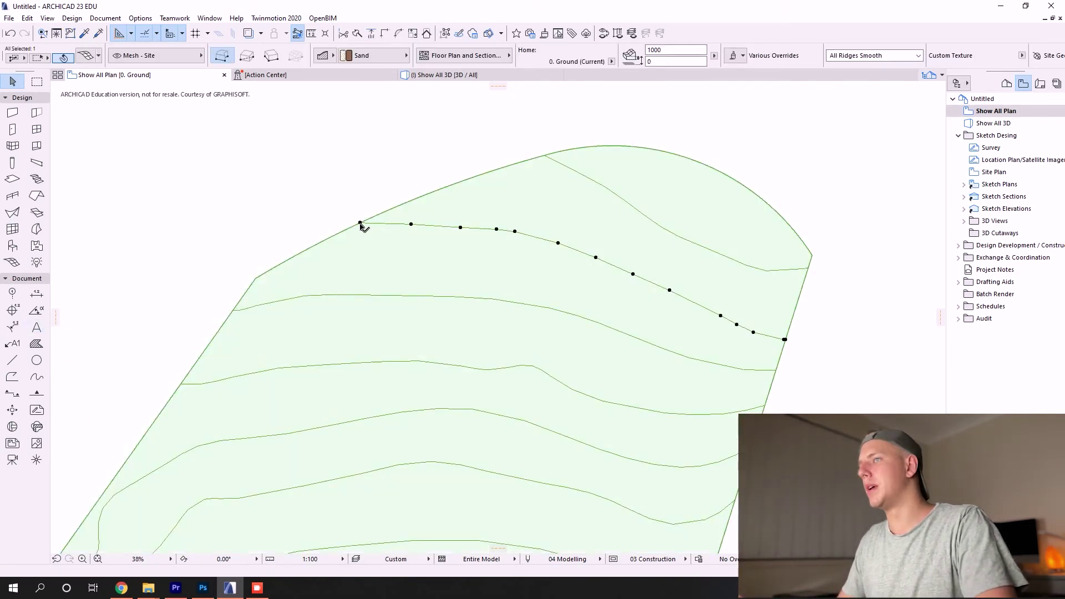
key("Escape")
left_click(412, 228)
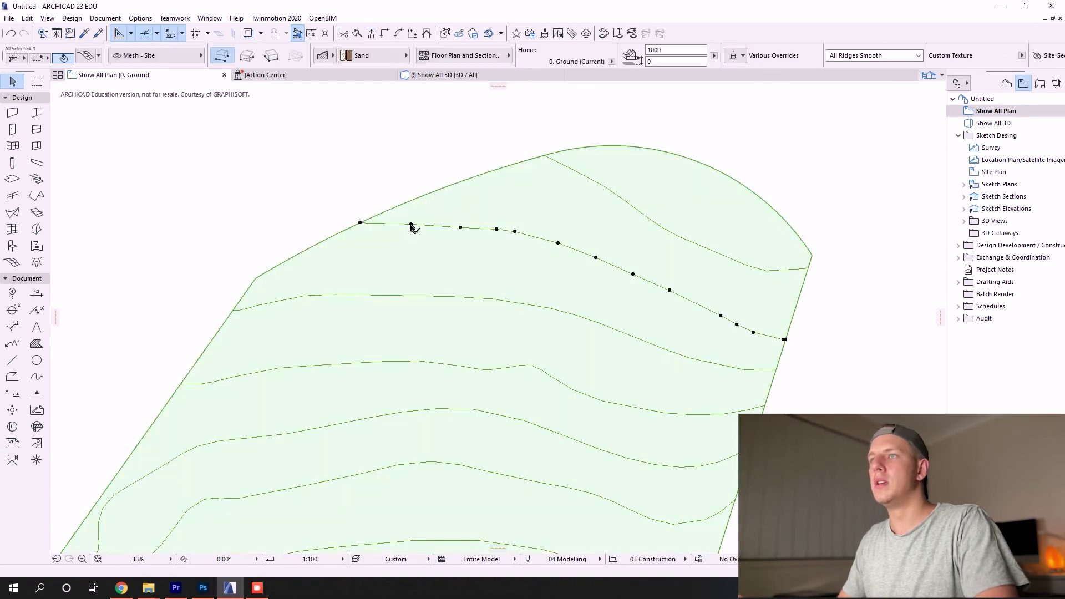
key("Escape")
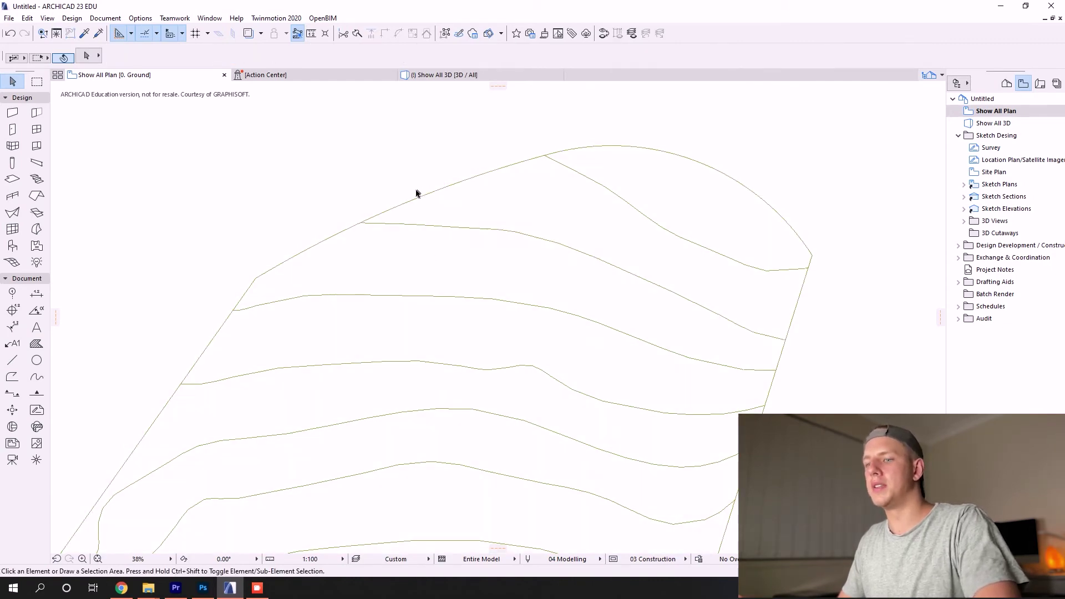
In the 3D view, raise the two low boundary points at the near end of the uppermost contour to that contour's elevation of 16000.
scroll(421, 197, "down", 5)
left_click(438, 76)
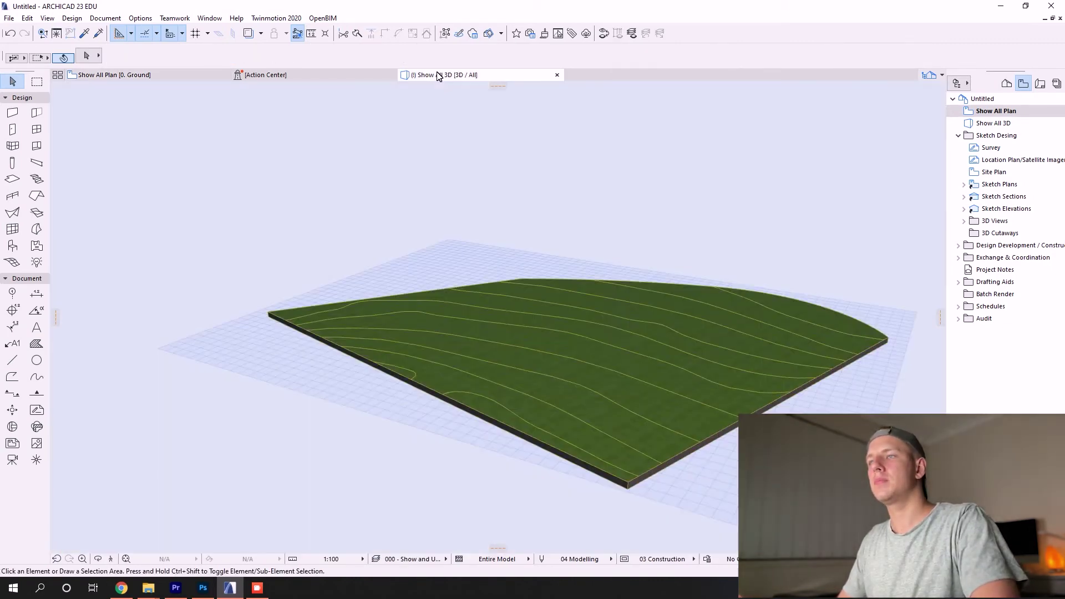
left_click_drag(799, 296, 245, 305)
middle_click_drag(244, 305, 67, 314, "shift")
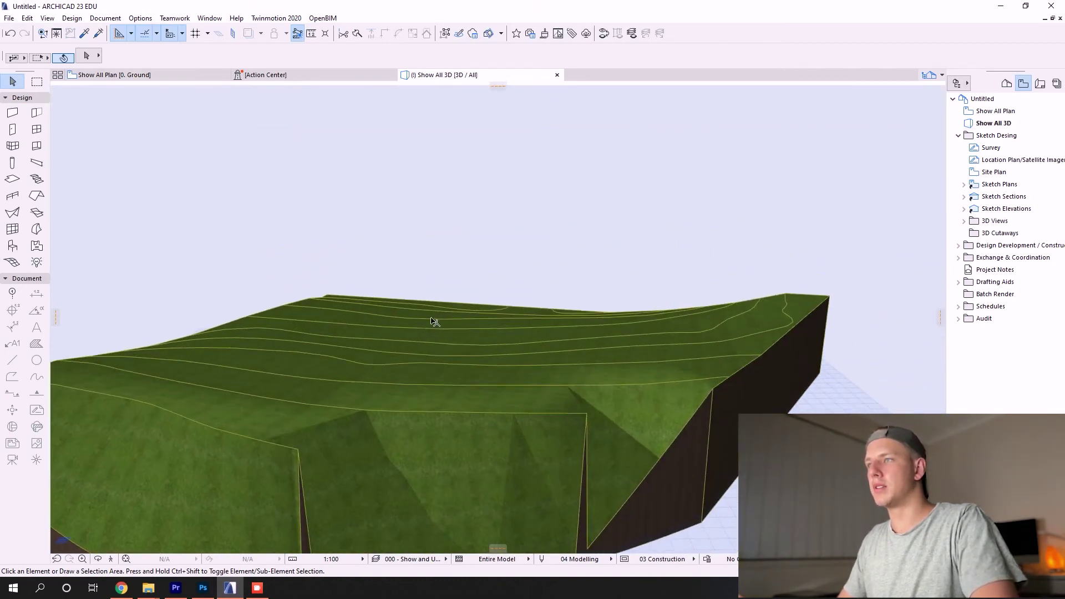
scroll(502, 282, "down", 4)
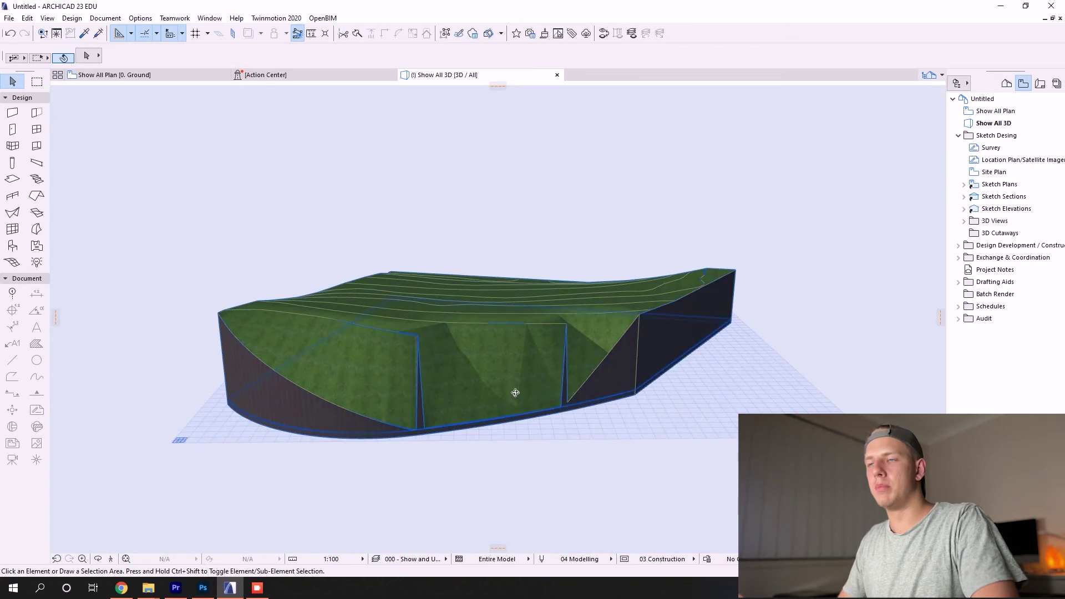
scroll(421, 398, "up", 2)
left_click(439, 395)
scroll(423, 423, "up", 2)
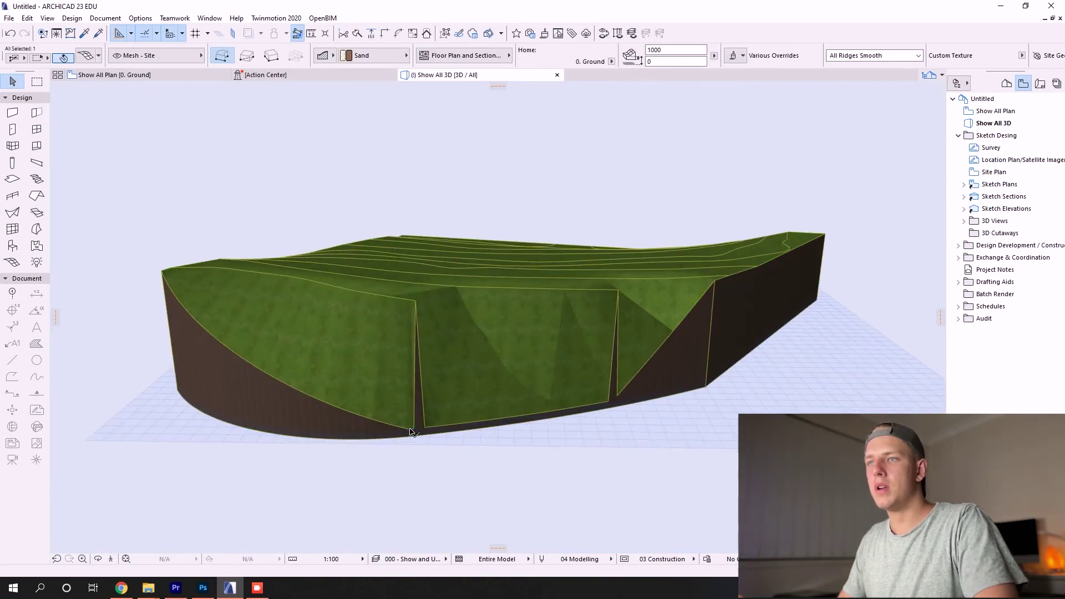
left_click(409, 433)
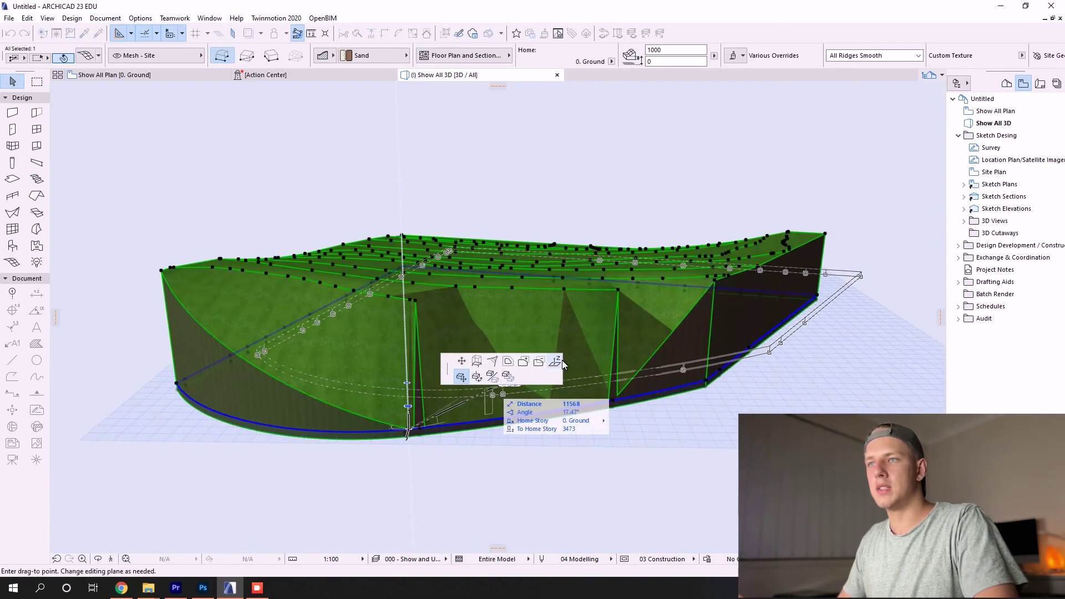
left_click(413, 304)
left_click(421, 429)
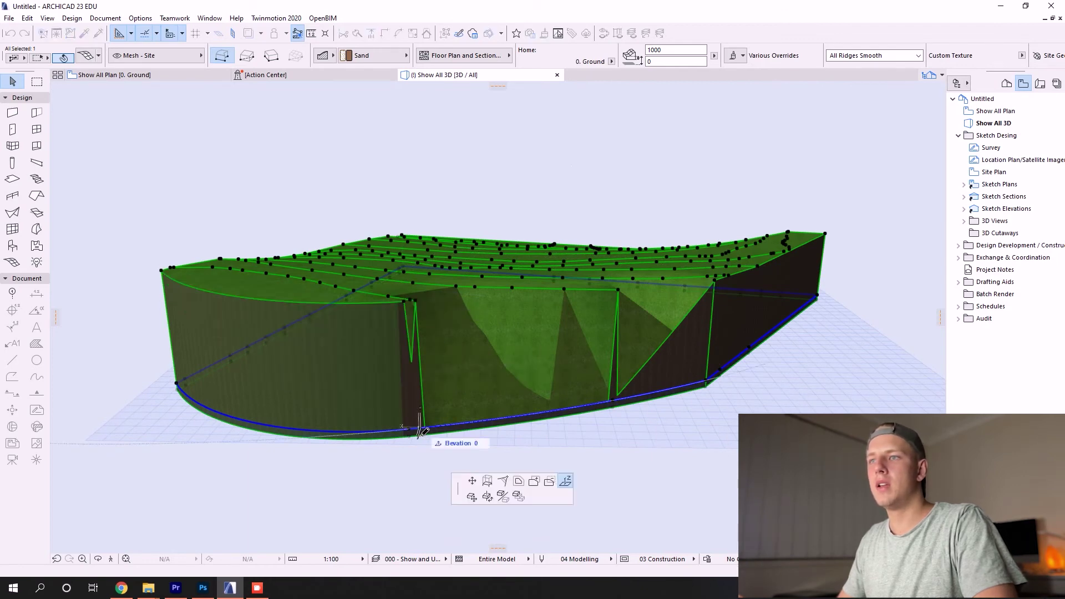
left_click(414, 303)
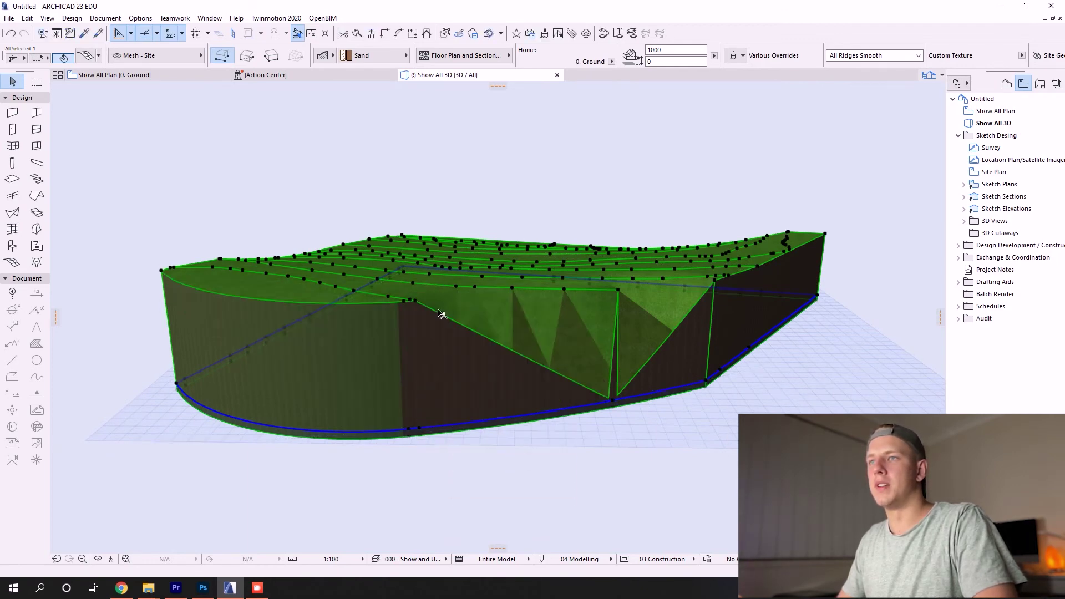
Raise the low boundary point at the end of the second contour from the top to that contour's height and inspect the mesh.
left_click(616, 404)
left_click(620, 292)
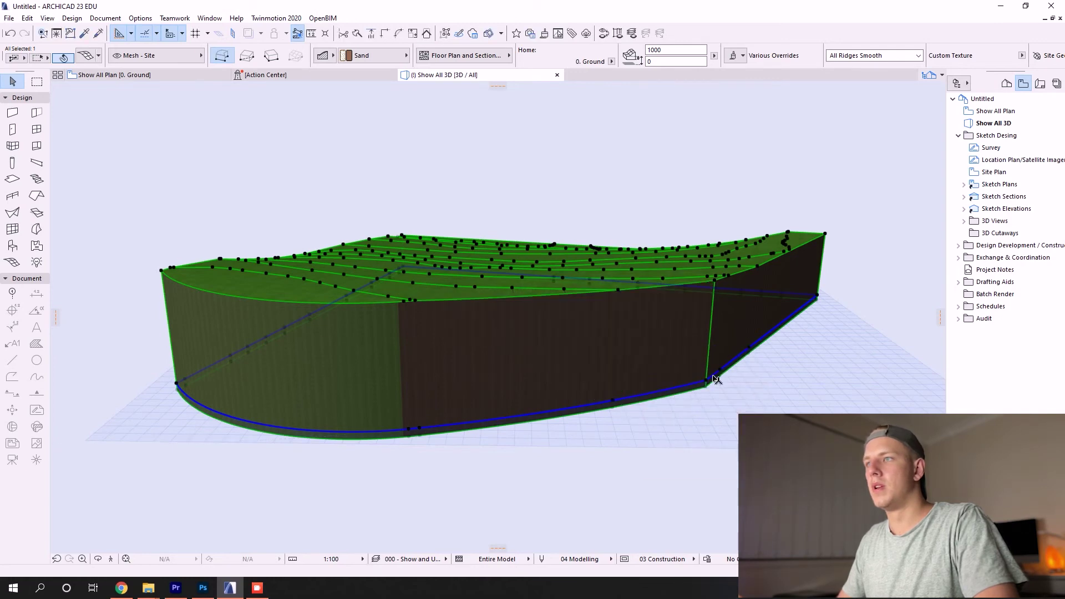
middle_click_drag(822, 275, 174, 286, "shift")
middle_click_drag(714, 279, 565, 266, "shift")
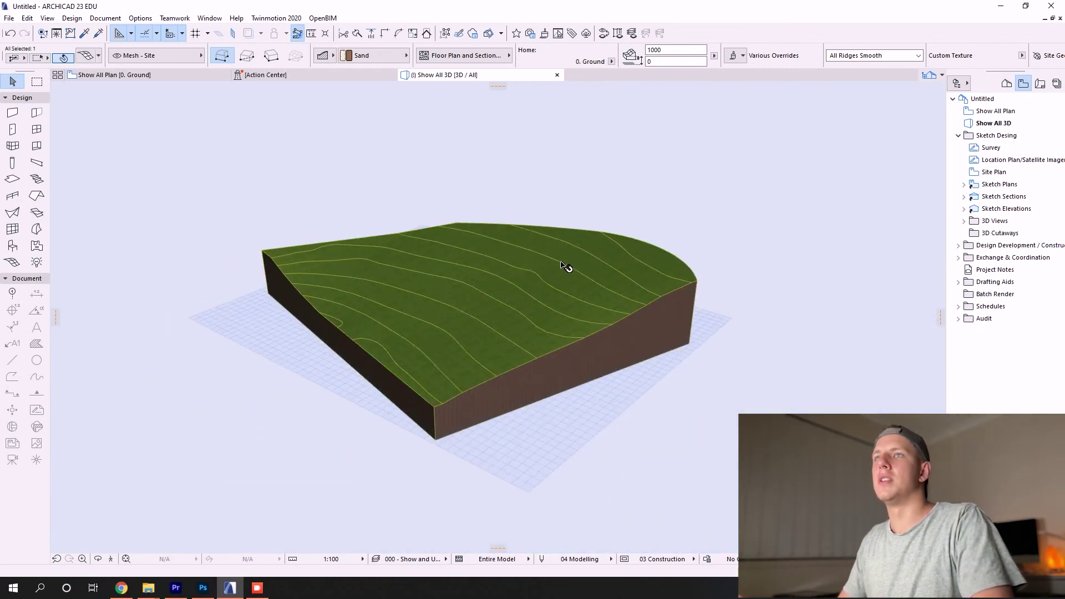
Change the terrain mesh's structure to surface only and view it from another angle.
left_click(566, 266)
left_click(326, 55)
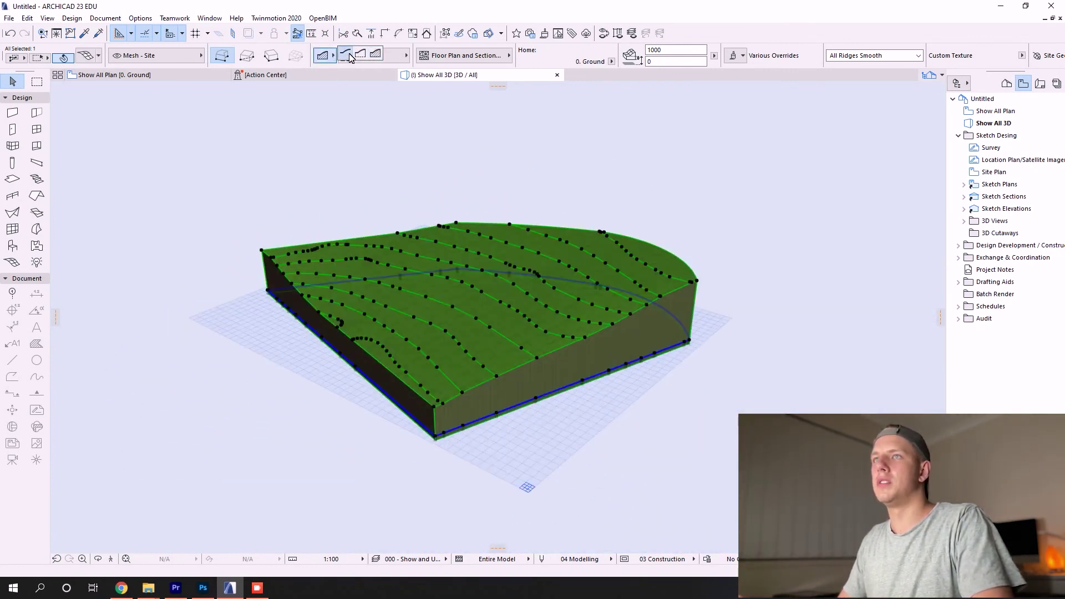
left_click(345, 54)
middle_click_drag(652, 337, 376, 150, "shift")
Change the terrain mesh's structure to a surface with skirt and deselect it.
left_click(333, 58)
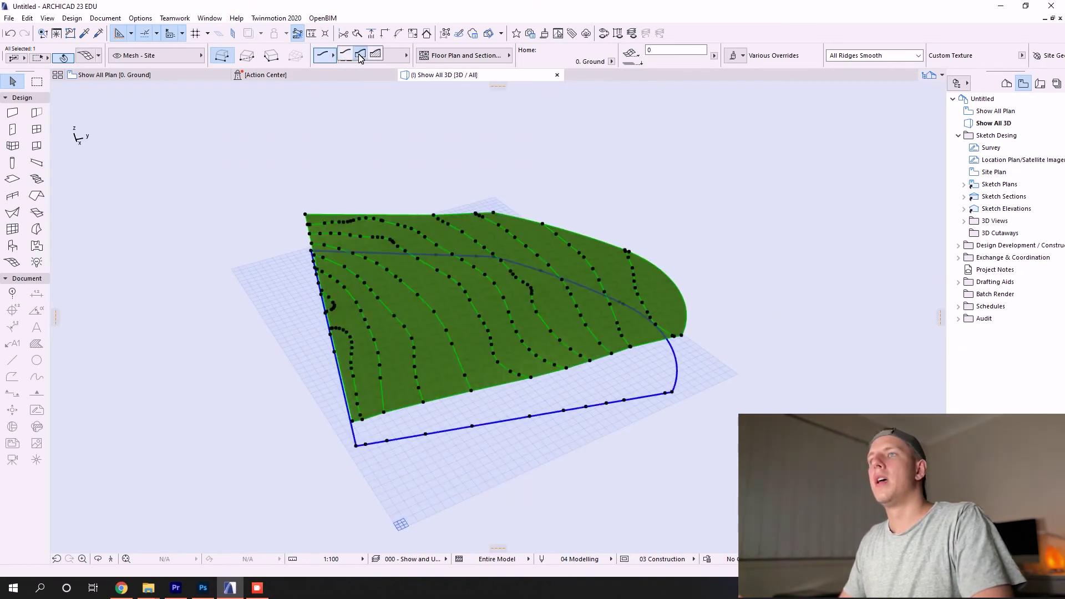
left_click(359, 57)
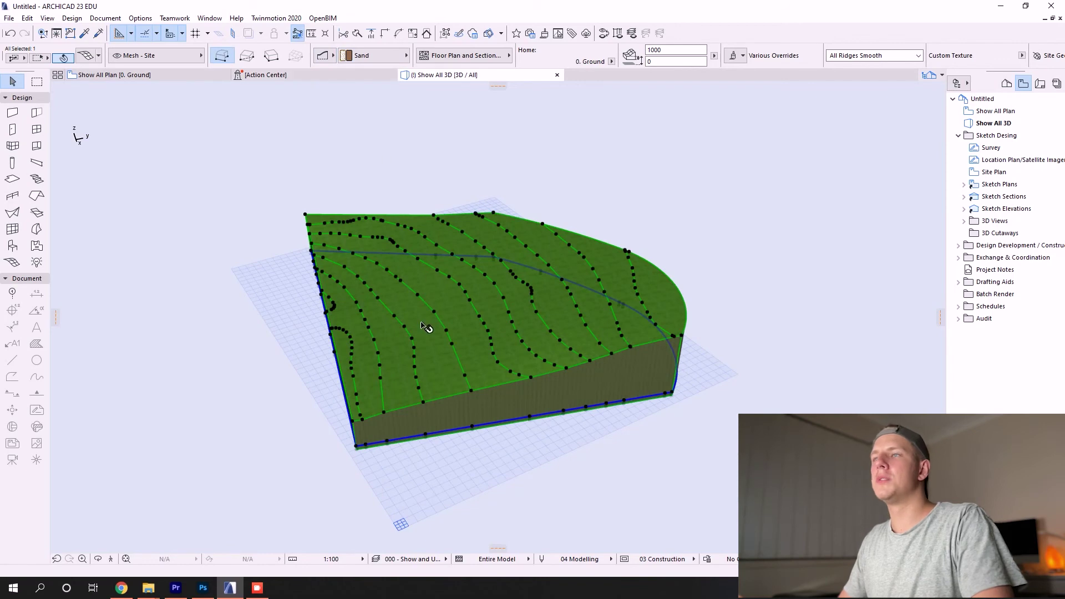
key("Escape")
Select the terrain mesh again, set its structure to solid body, and deselect it.
left_click(460, 283)
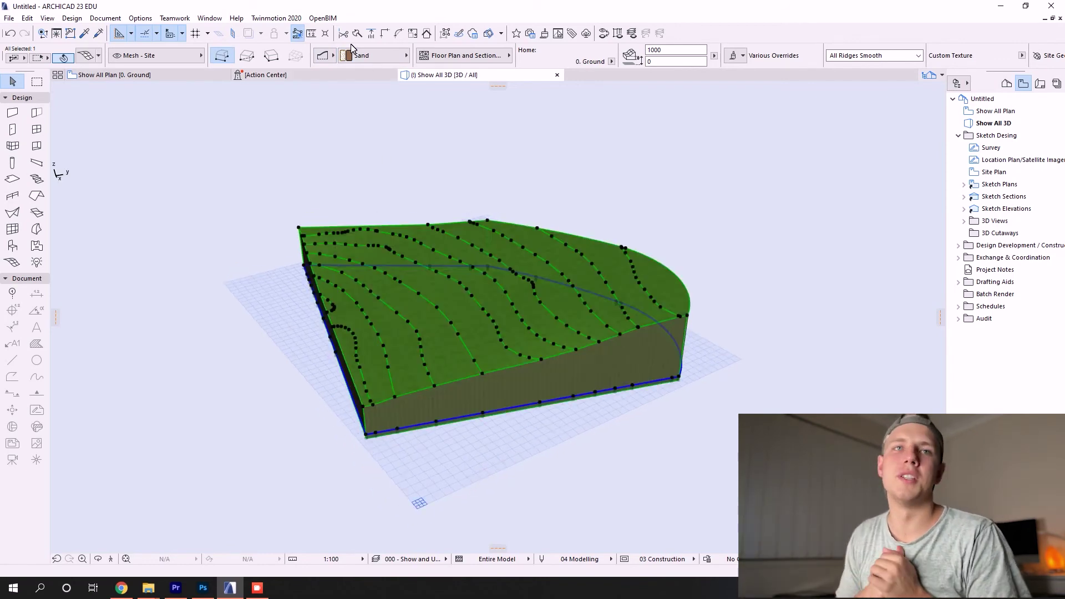
left_click(324, 55)
left_click(377, 55)
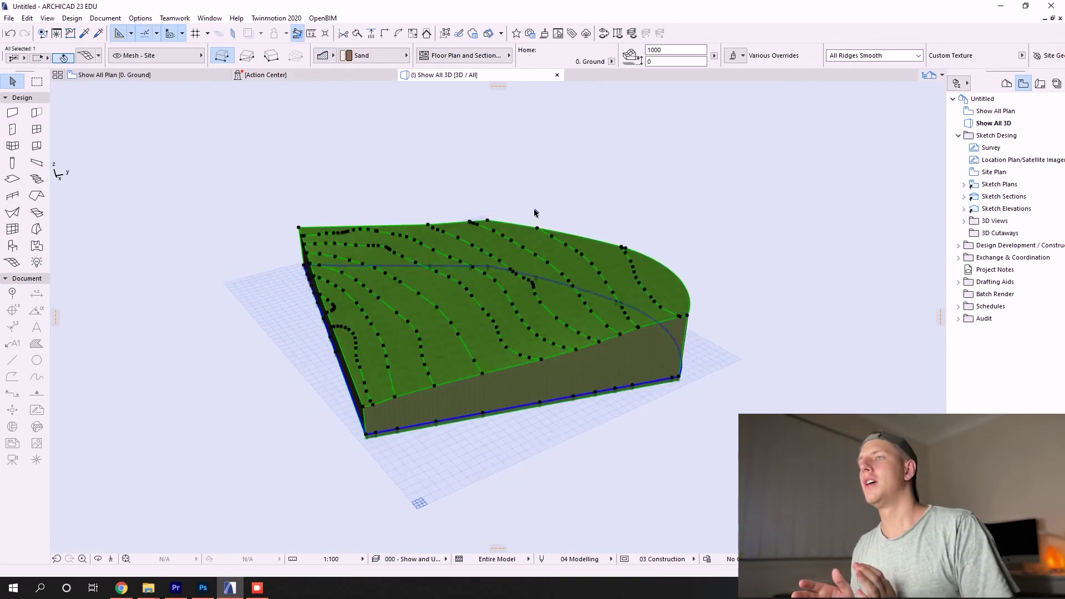
key("Escape")
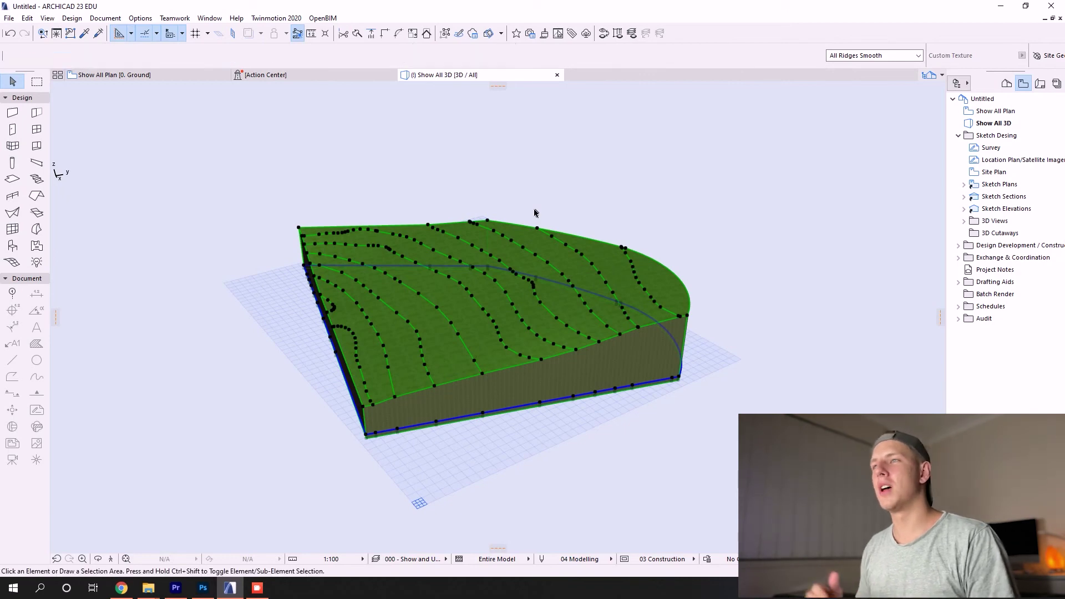